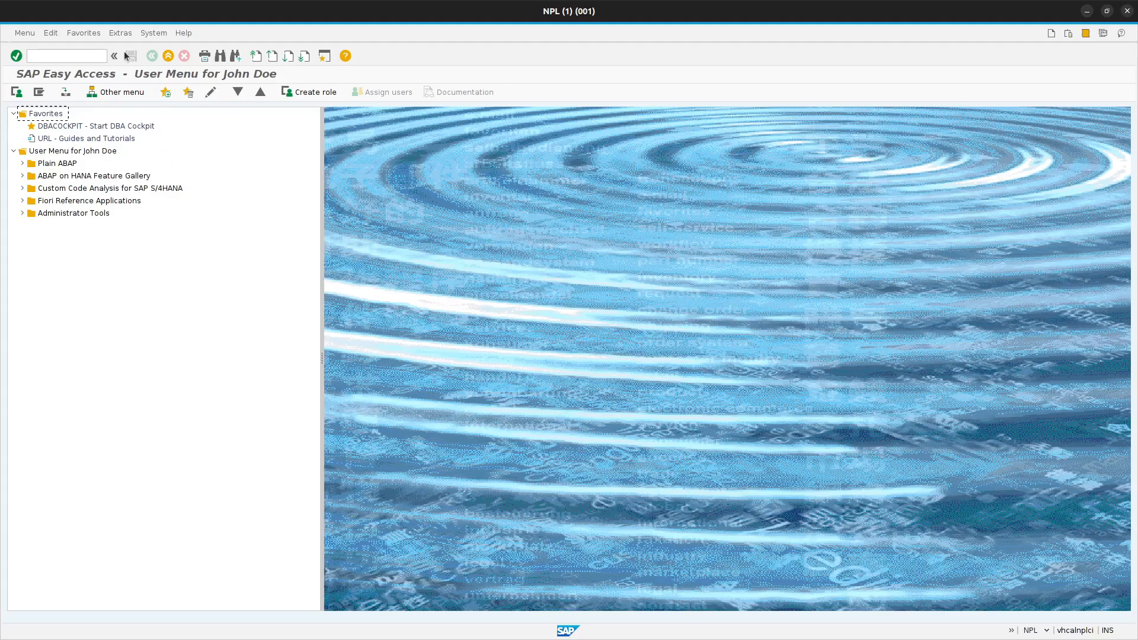
# - Open the ABAP Dictionary with transaction se11
pyautogui.click(85, 56)
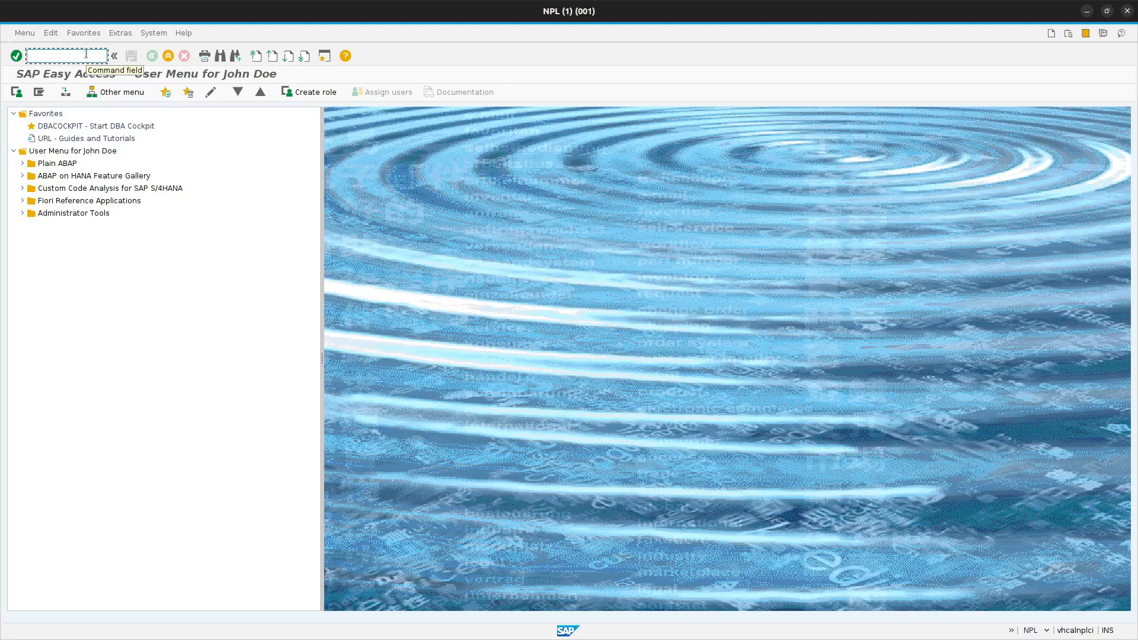
pyautogui.write('se11')
pyautogui.press('Return')
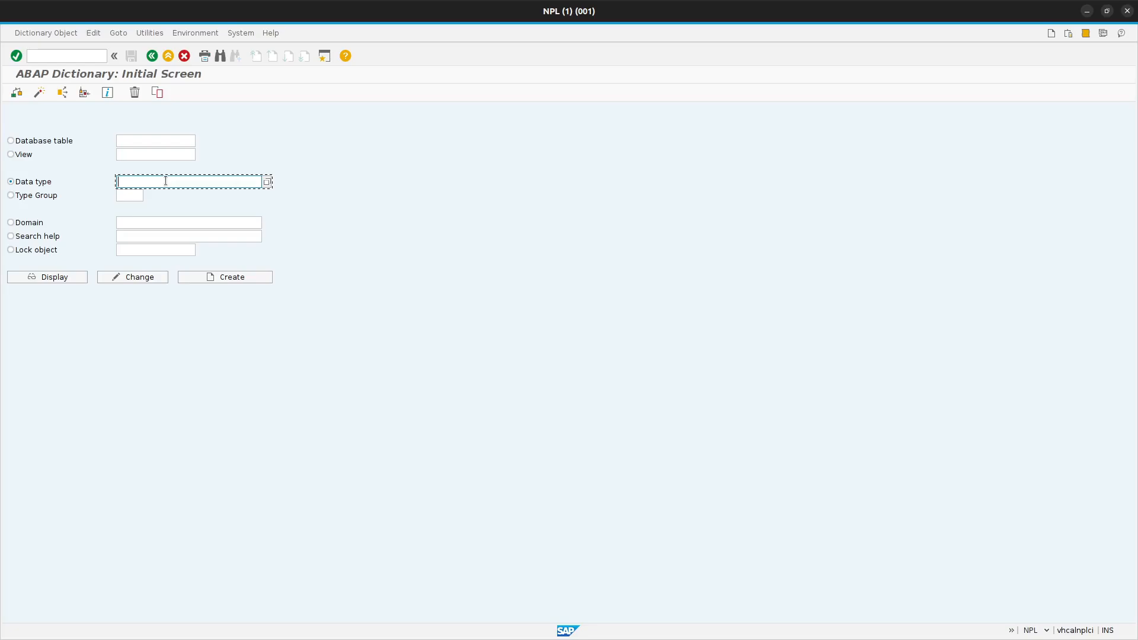
# - Create a new data element named ZVBELN_VF
pyautogui.write('Z')
pyautogui.click(154, 206)
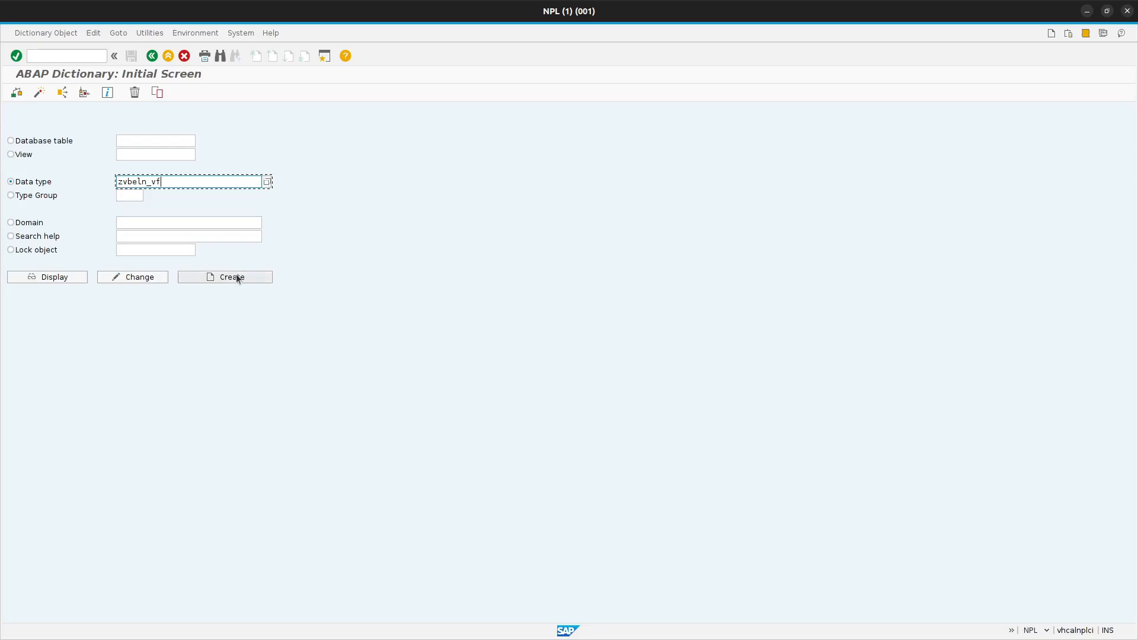
pyautogui.click(236, 276)
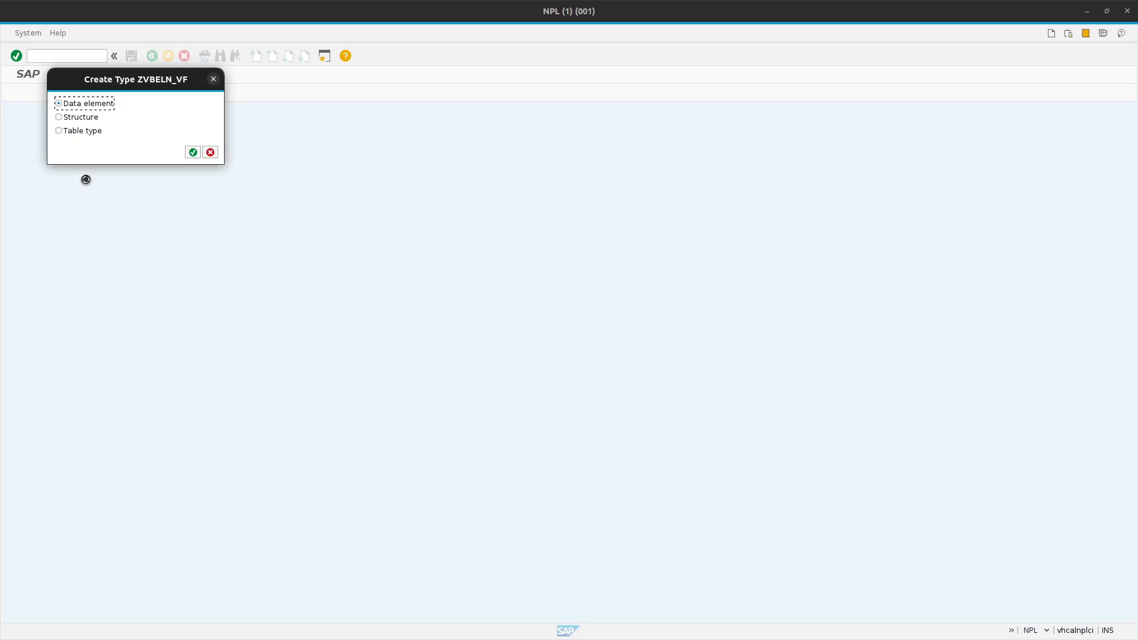
pyautogui.click(193, 152)
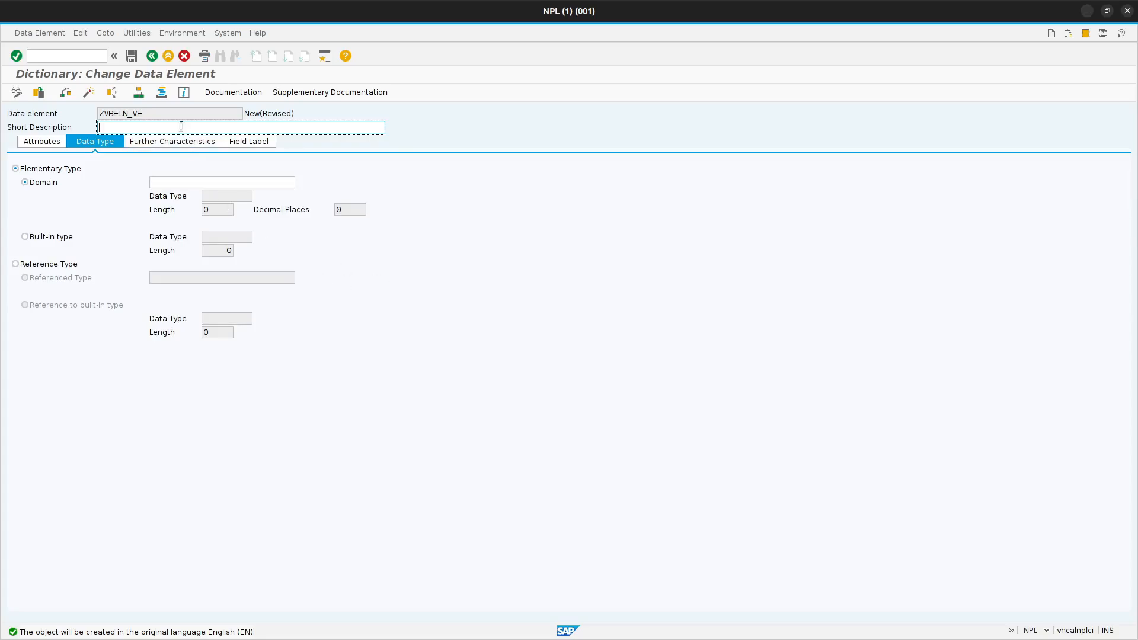
# - Enter "Billing Document" as the data element's short description, check its attributes, and return to the data type settings
pyautogui.write('Bill')
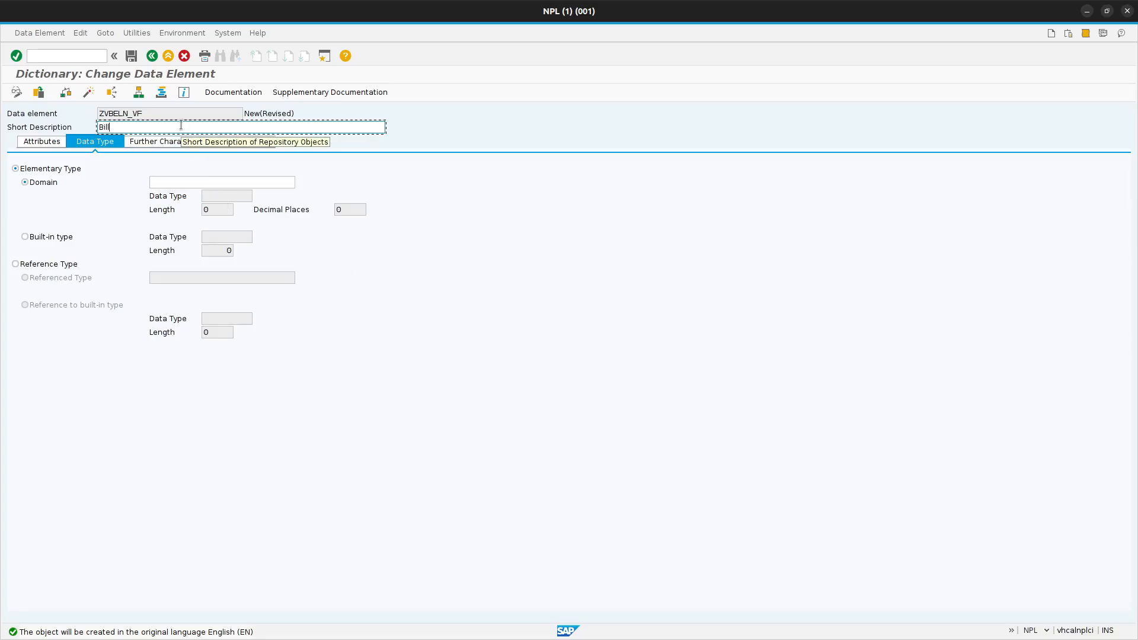
pyautogui.write('ing Document')
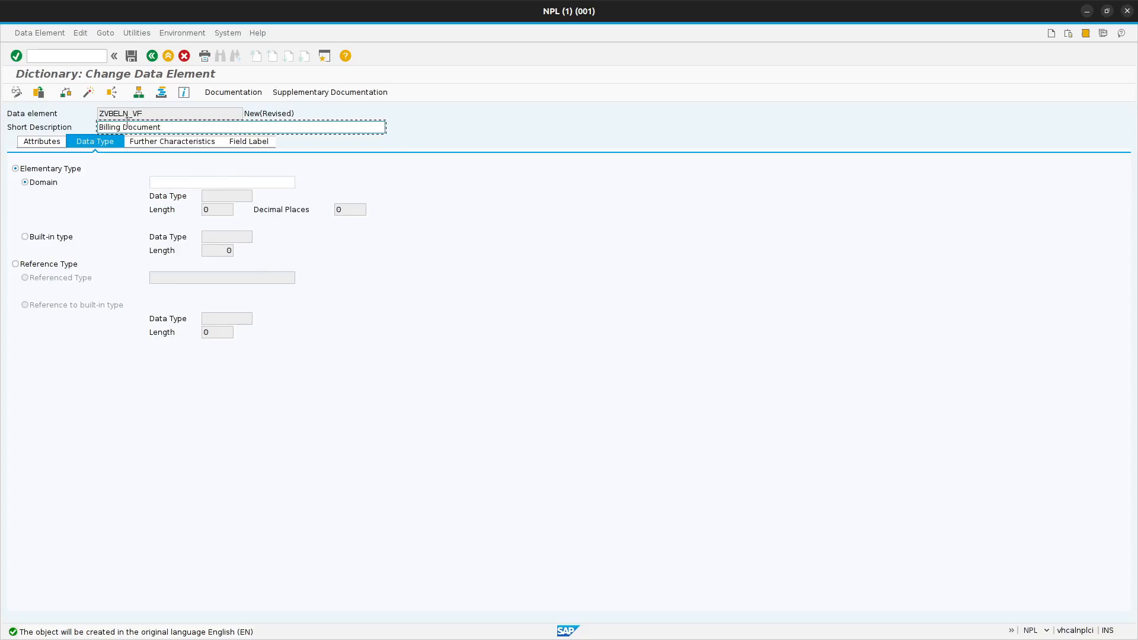
pyautogui.click(47, 144)
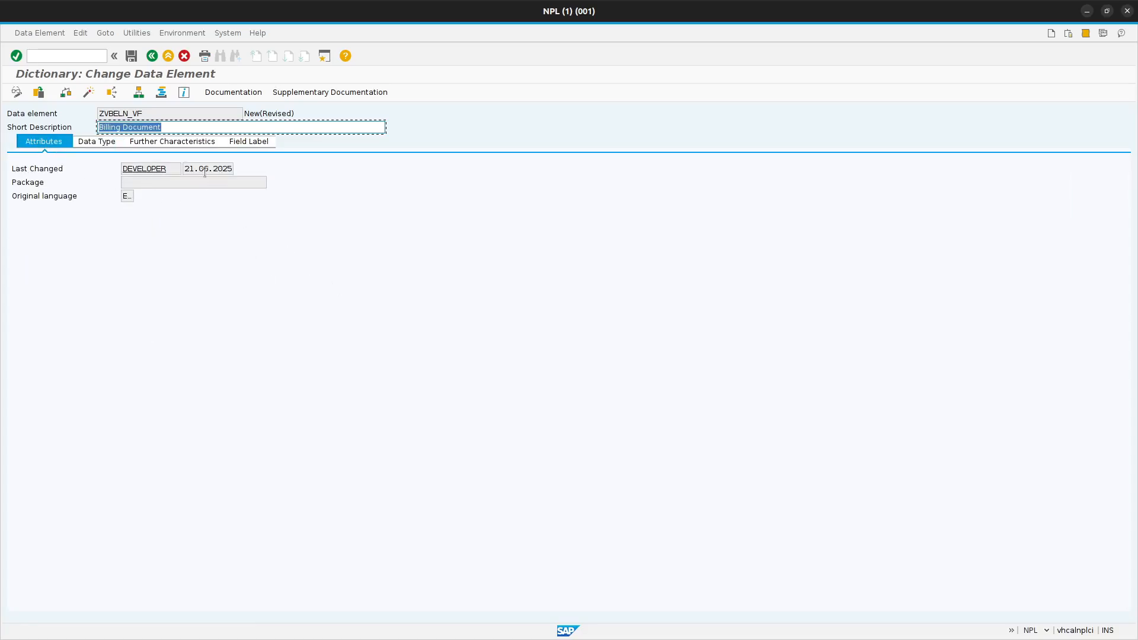
pyautogui.click(98, 142)
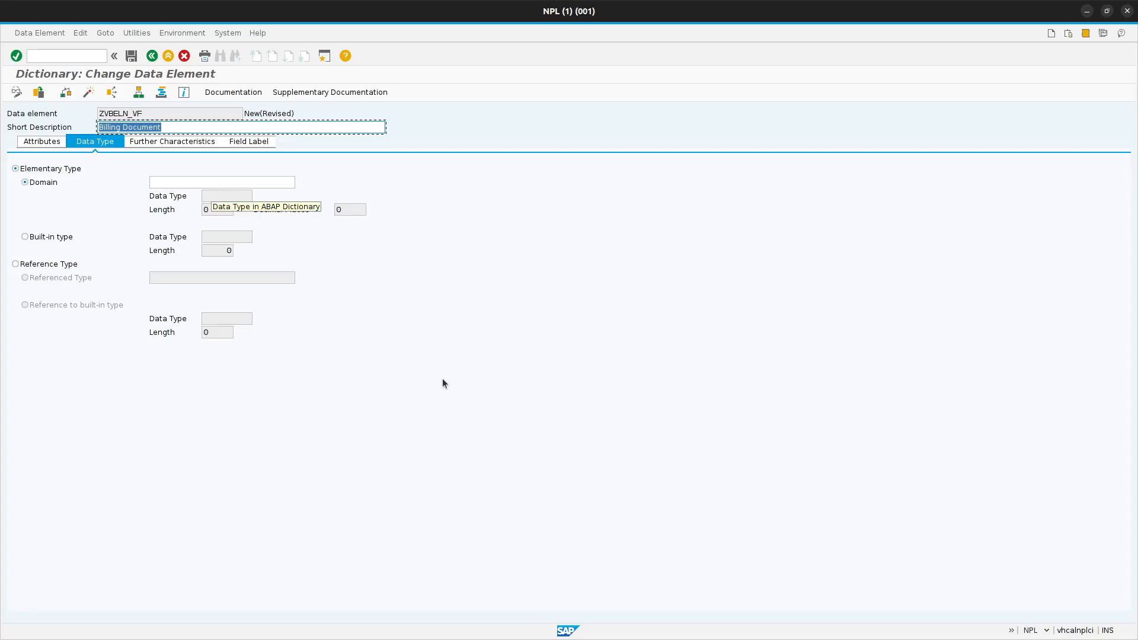
# - Try defining the data element with built-in type char, length 10 and 0 decimal places, and switch back to a domain
pyautogui.click(25, 236)
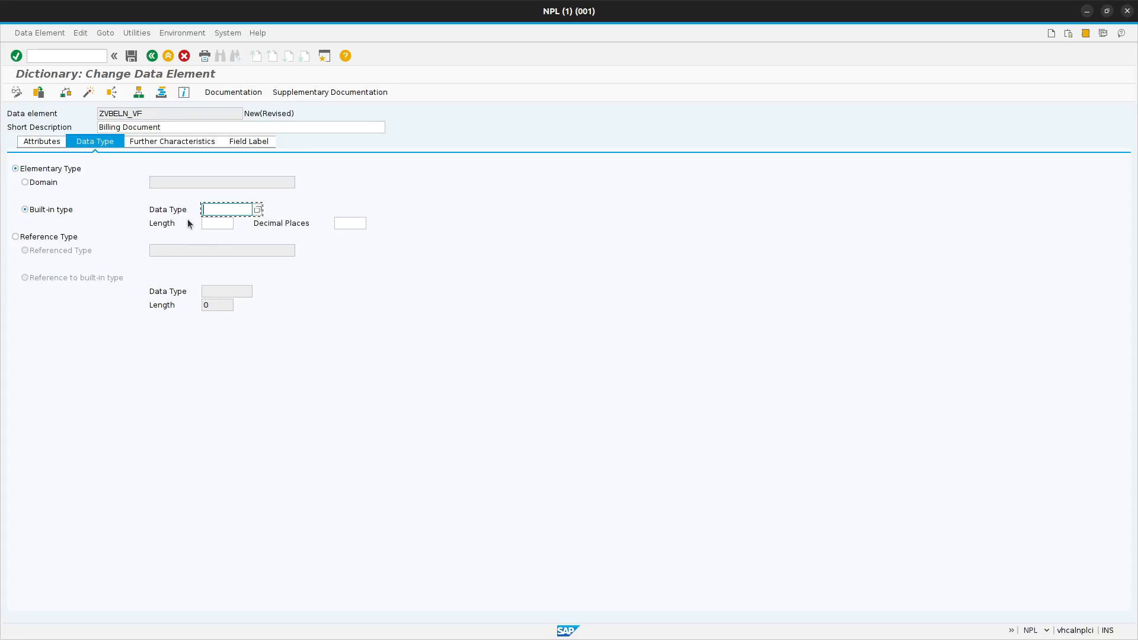
pyautogui.write('Cha')
pyautogui.click(229, 222)
pyautogui.click(349, 223)
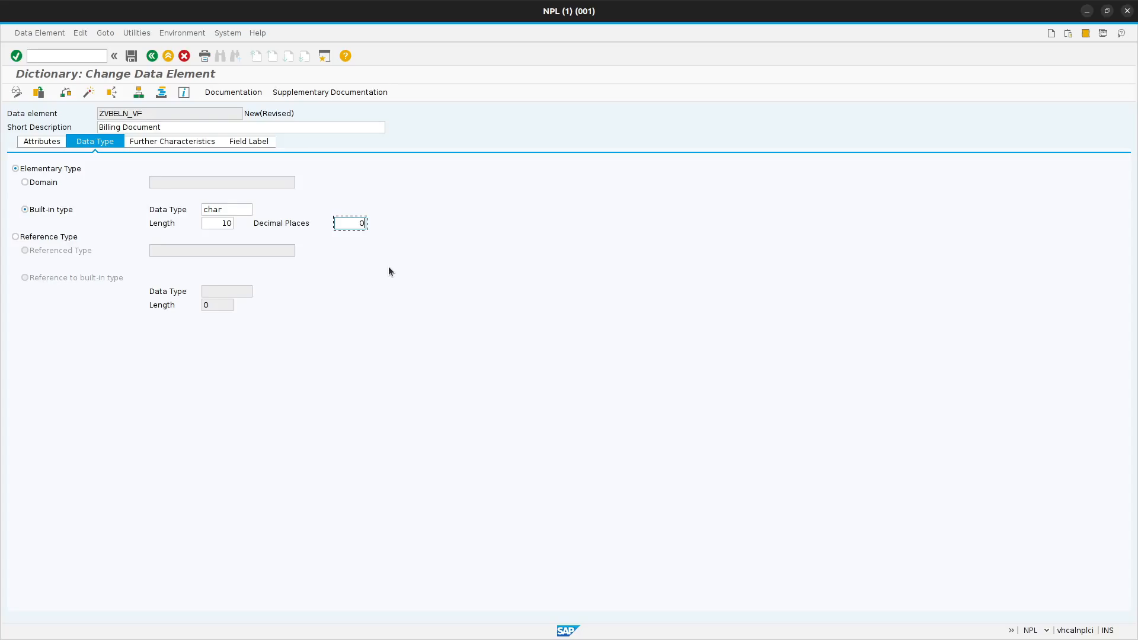
pyautogui.click(25, 182)
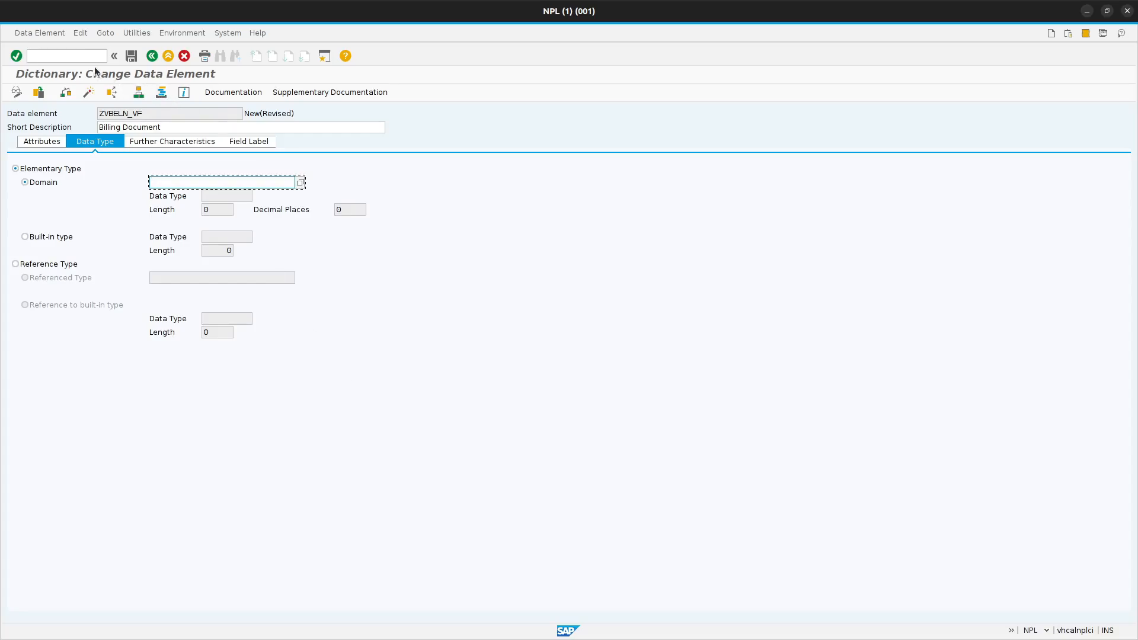
# - Open the ABAP Dictionary in a separate session with the command /ose11
pyautogui.click(79, 55)
pyautogui.write('/o')
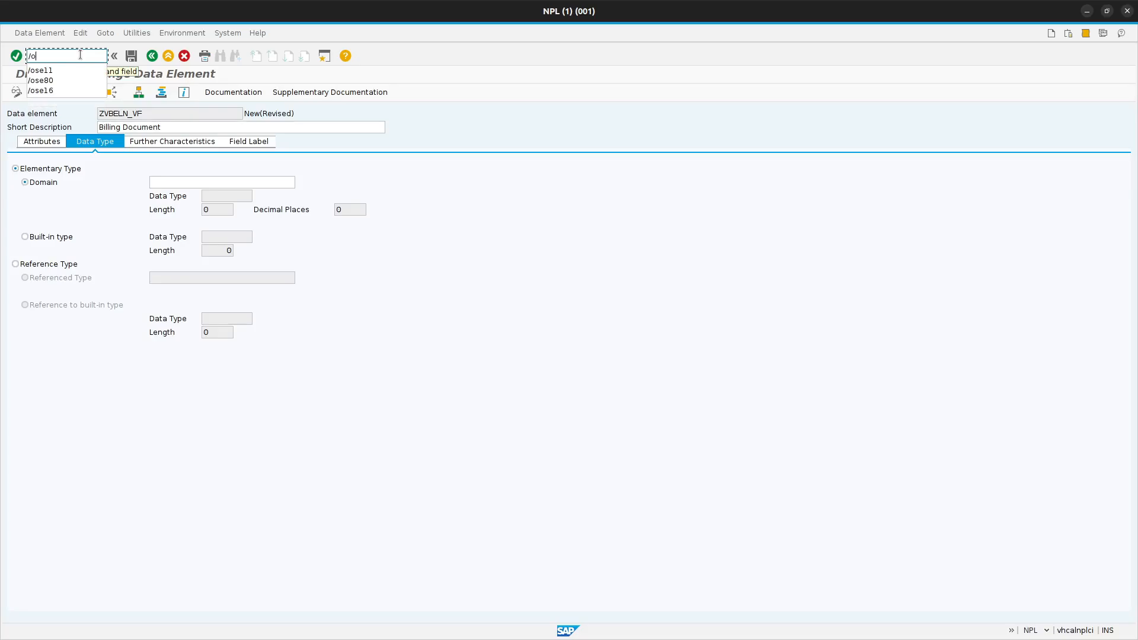
pyautogui.write('se11')
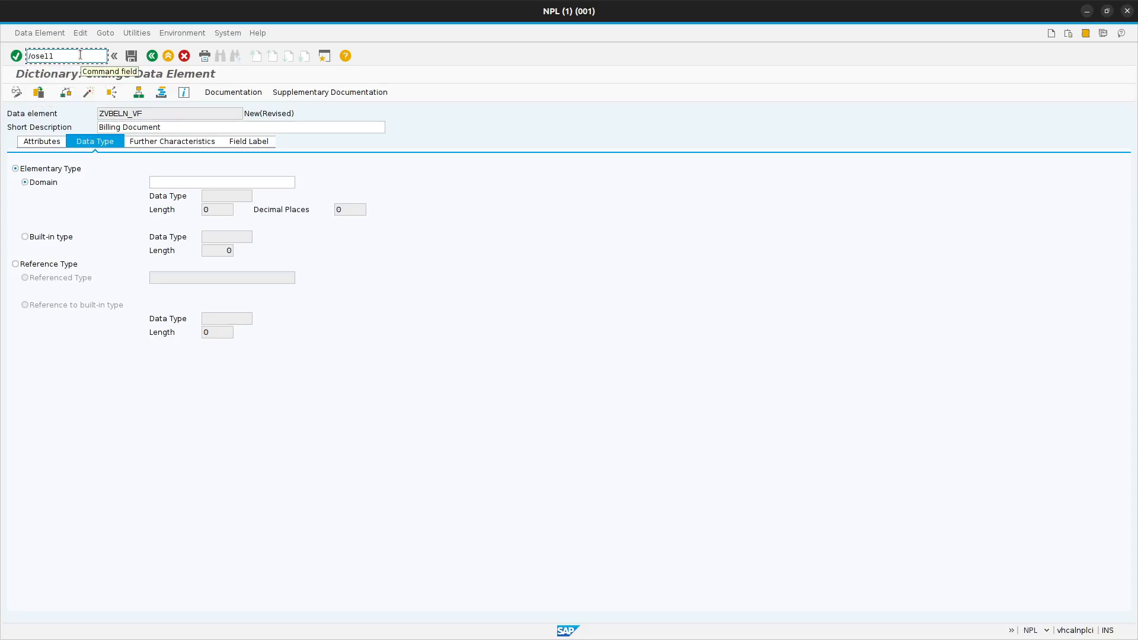
pyautogui.press('Return')
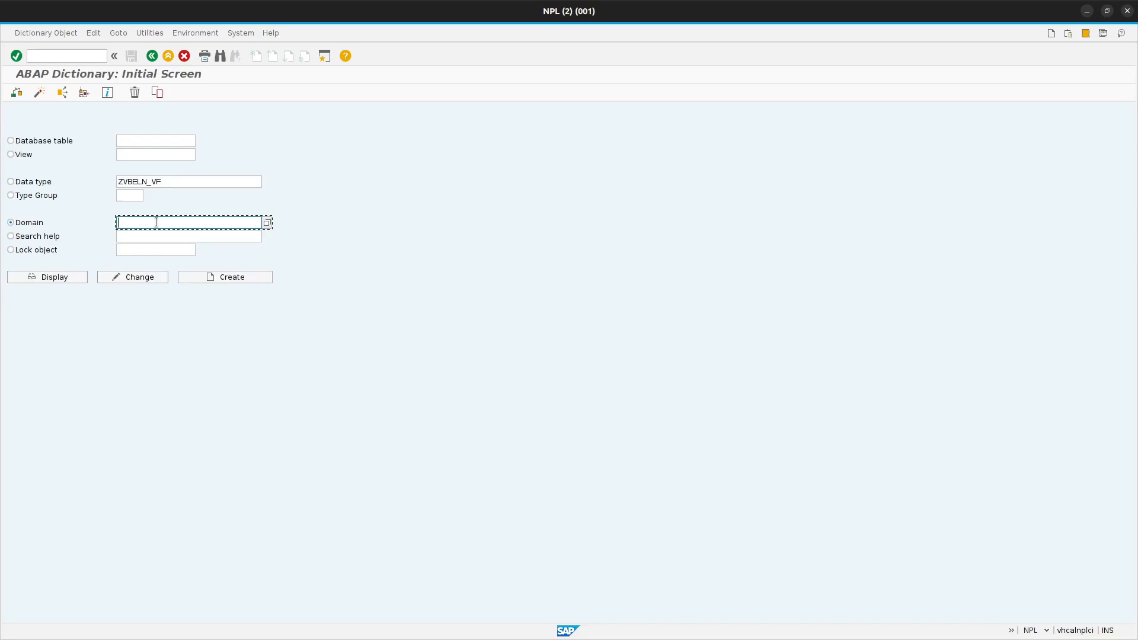
# - Create a new domain named ZVBELN_D
pyautogui.write('Z')
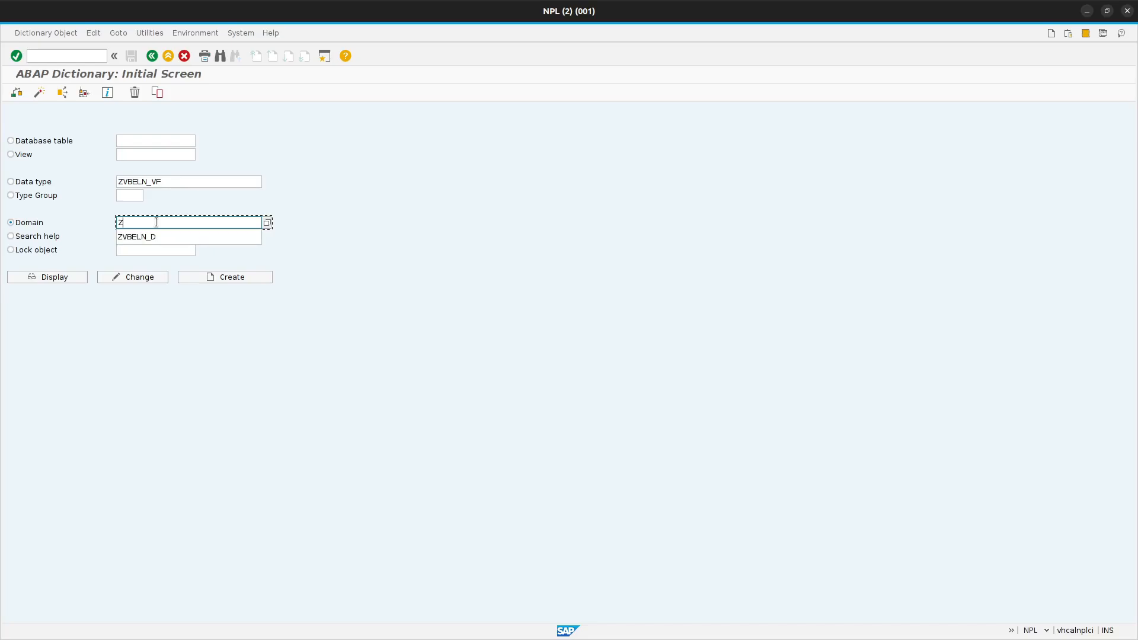
pyautogui.click(162, 236)
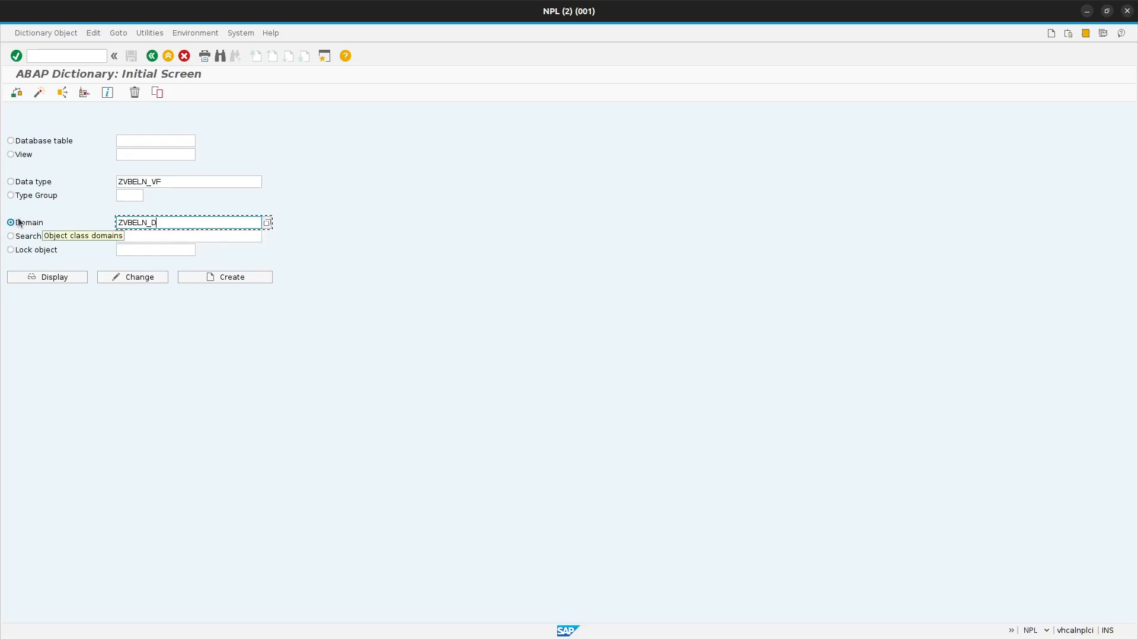
pyautogui.click(240, 279)
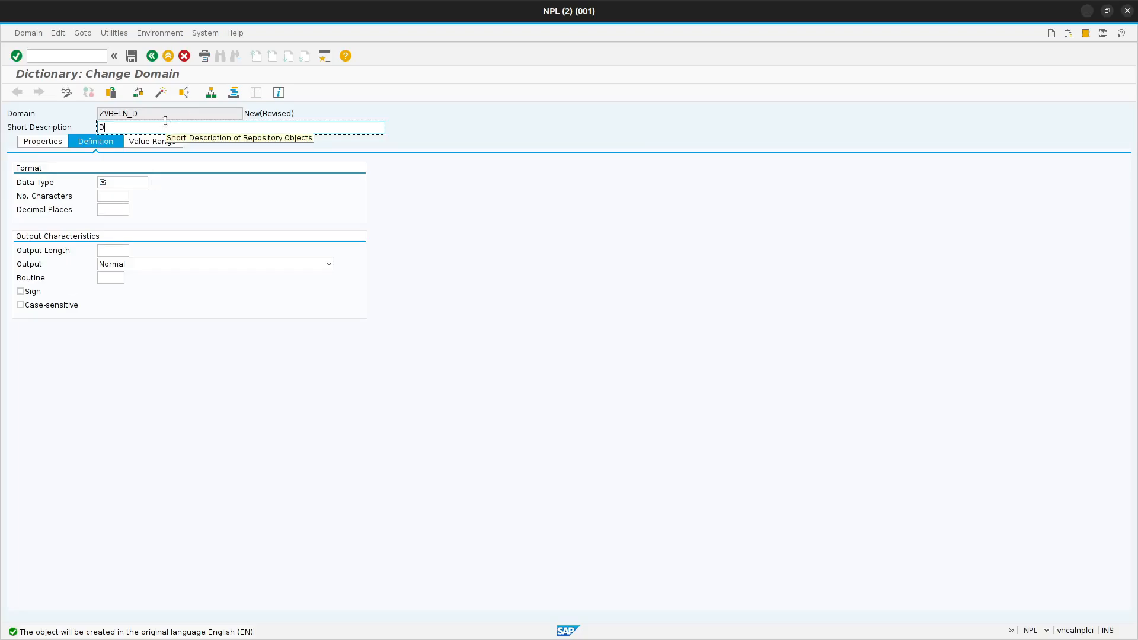
# - Enter "Domain for Billing Document" as the domain's short description
pyautogui.write('Domain for B')
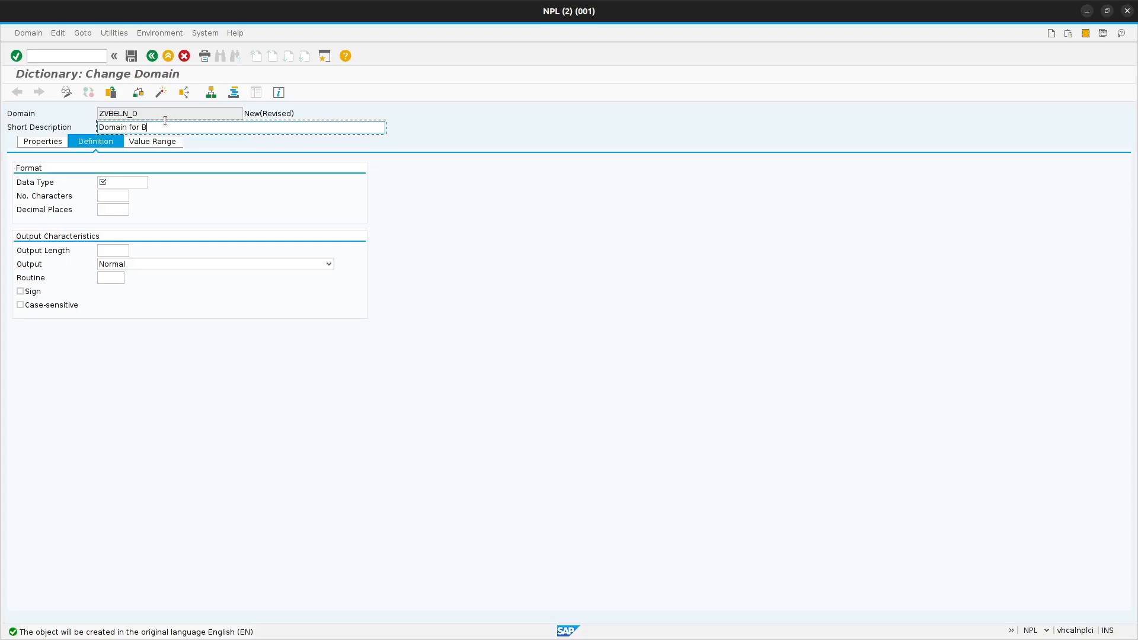
pyautogui.write('uillng Document')
# - Set the domain's data type to CHAR with 10 characters
pyautogui.click(116, 182)
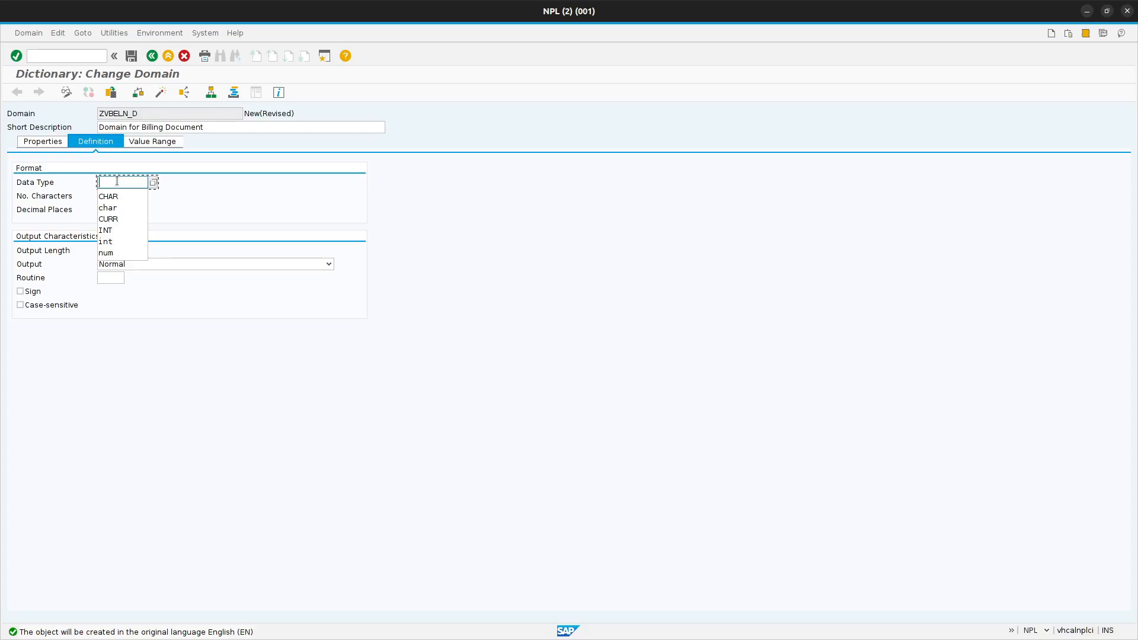
pyautogui.write('cha')
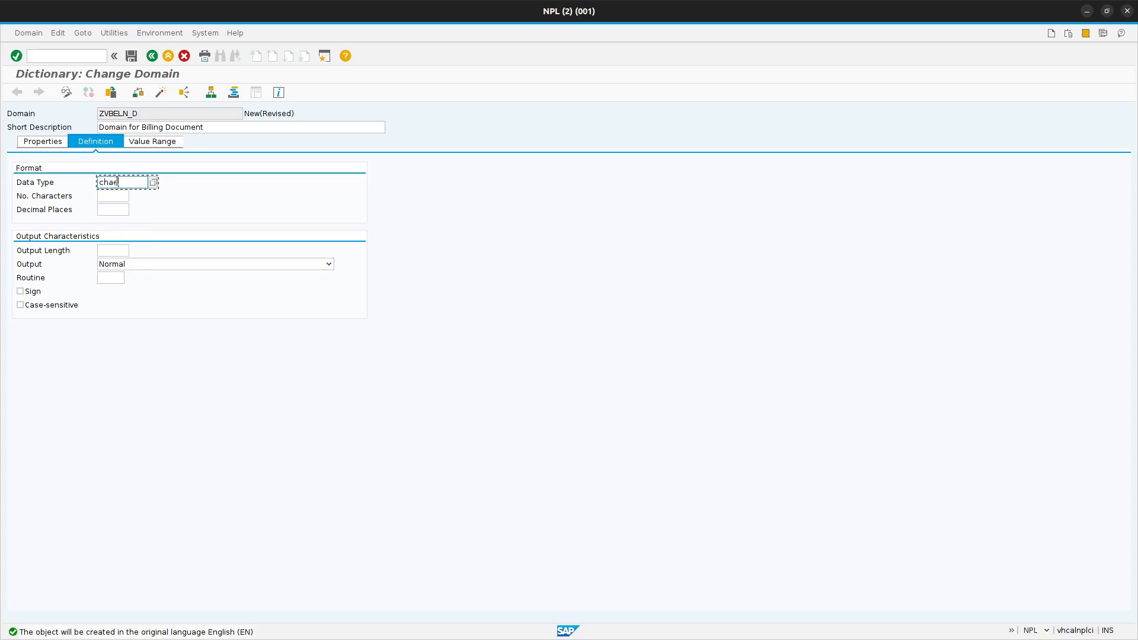
pyautogui.write('r')
pyautogui.click(249, 174)
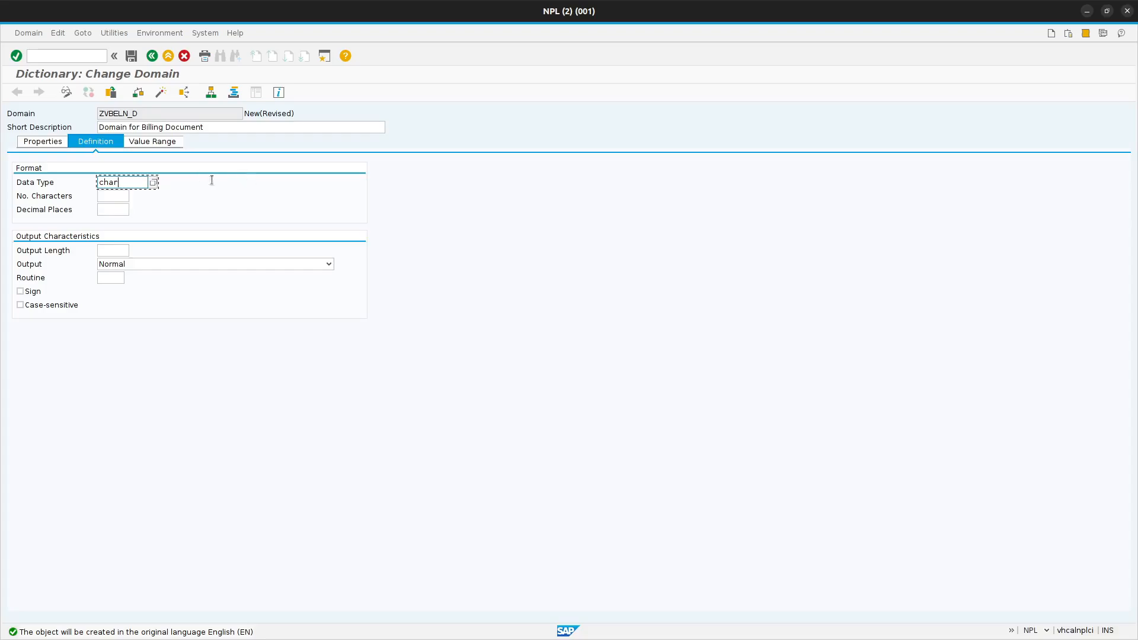
pyautogui.click(121, 197)
pyautogui.write('10')
pyautogui.press('Return')
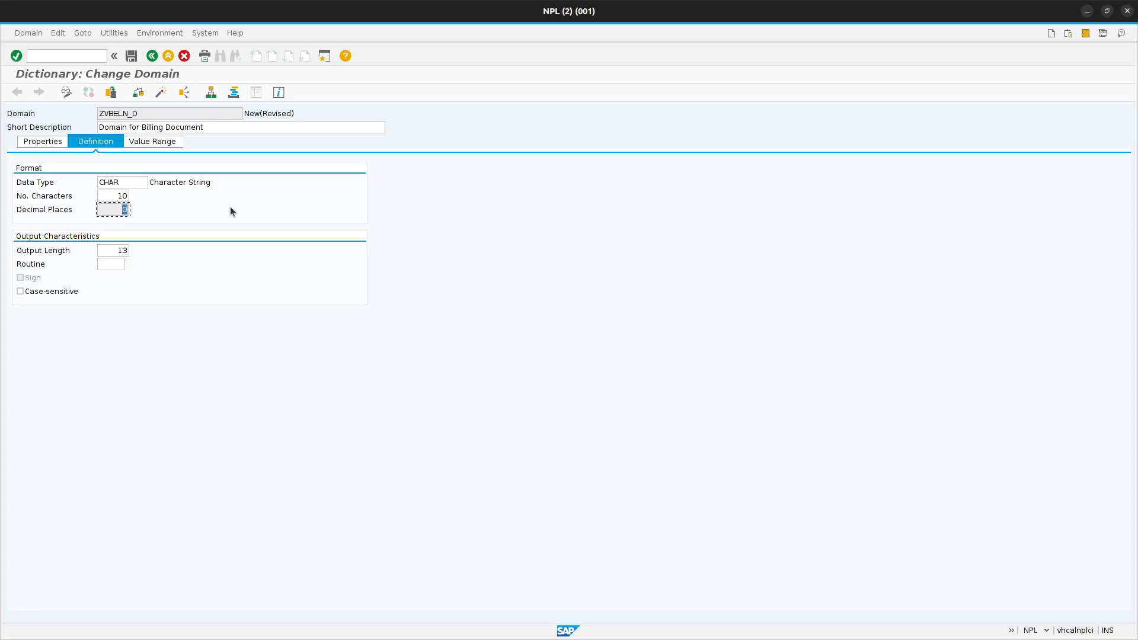
# - Try data type CURR for the domain and check its decimal places setting
pyautogui.hotkey('shift', 'Tab')
pyautogui.hotkey('shift', 'Tab')
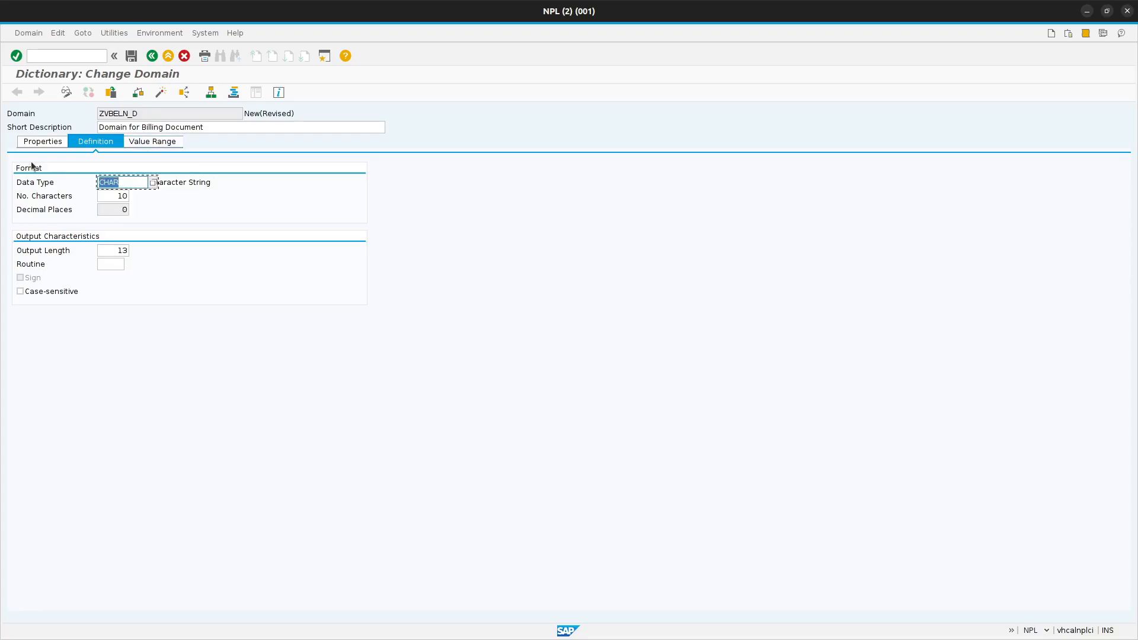
pyautogui.write('CURR')
pyautogui.press('Return')
pyautogui.click(320, 287)
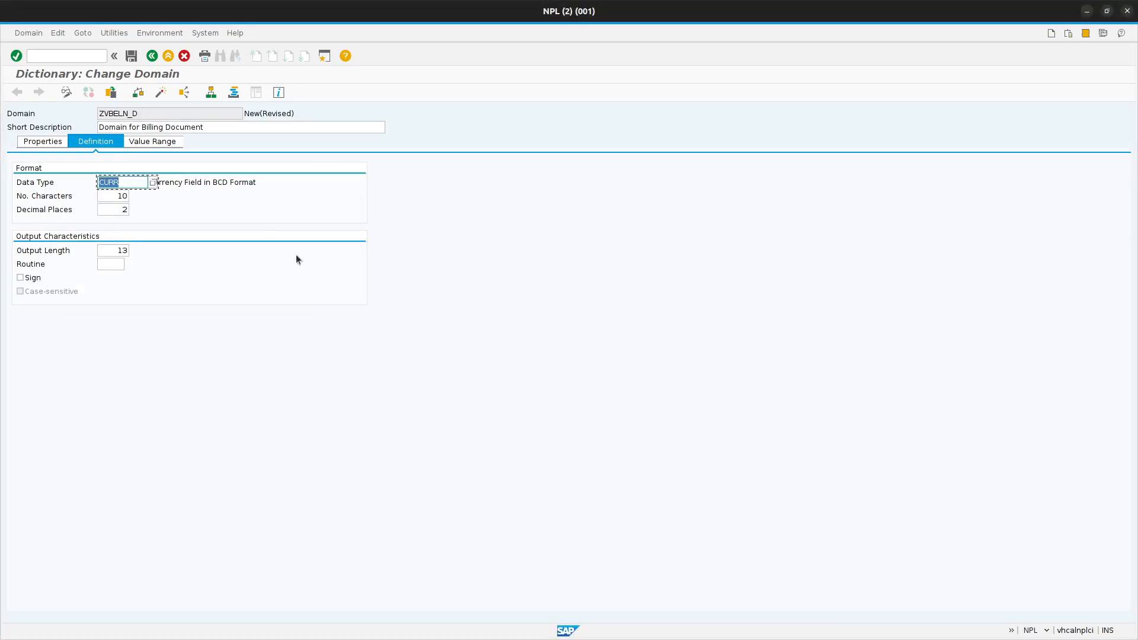
pyautogui.click(119, 210)
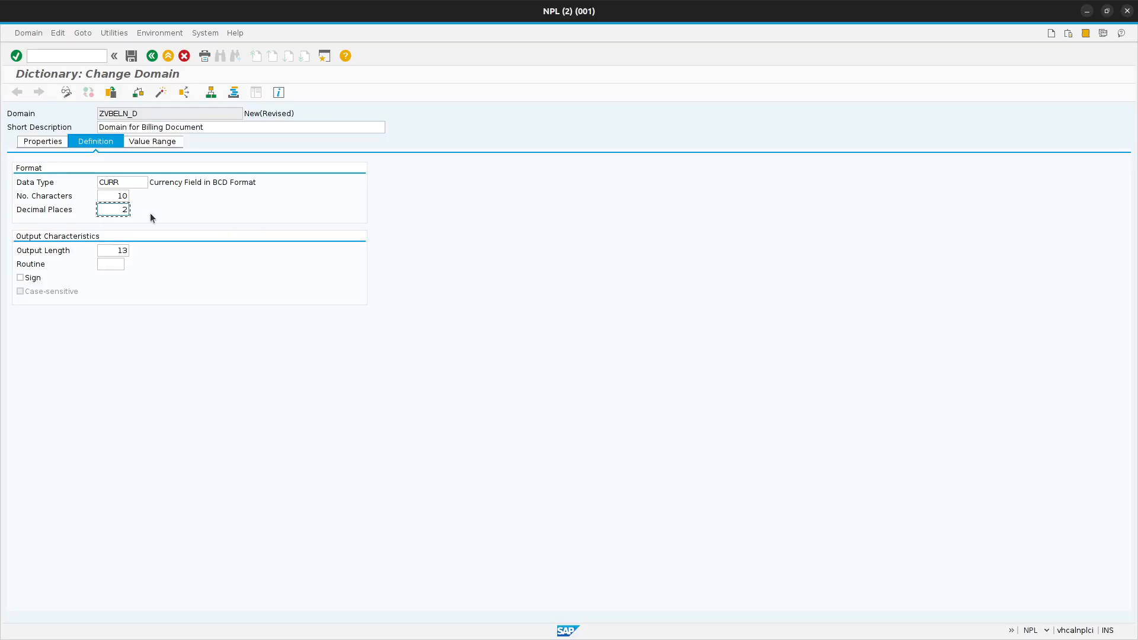
pyautogui.click(249, 126)
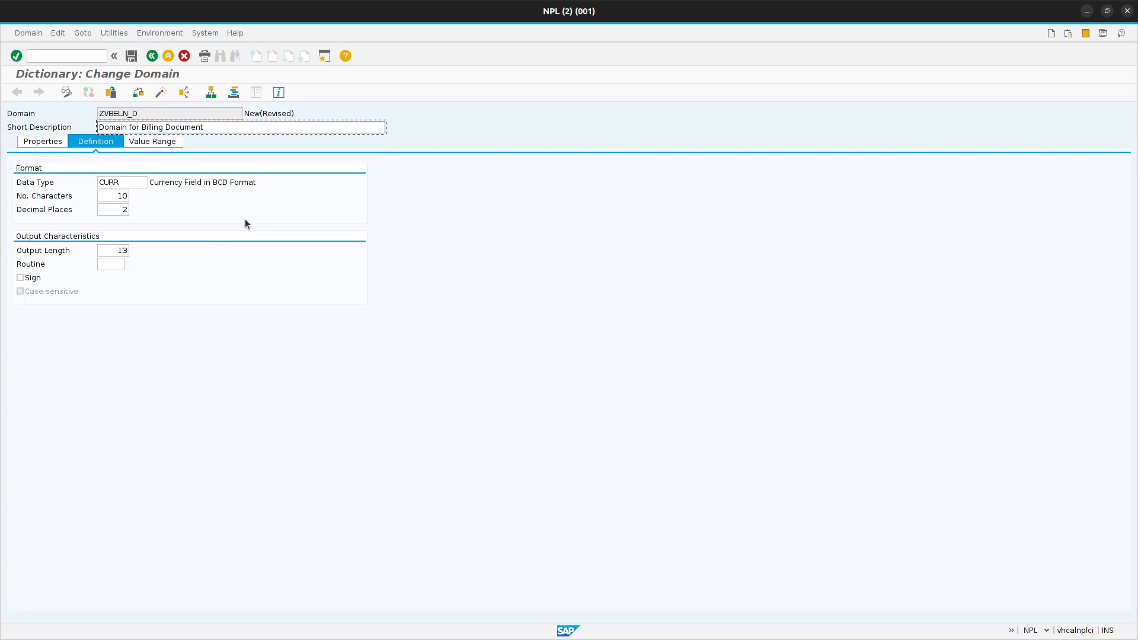
# - Add the sample amount 99.50 to the end of the short description and remove it again
pyautogui.click(262, 128)
pyautogui.write('99')
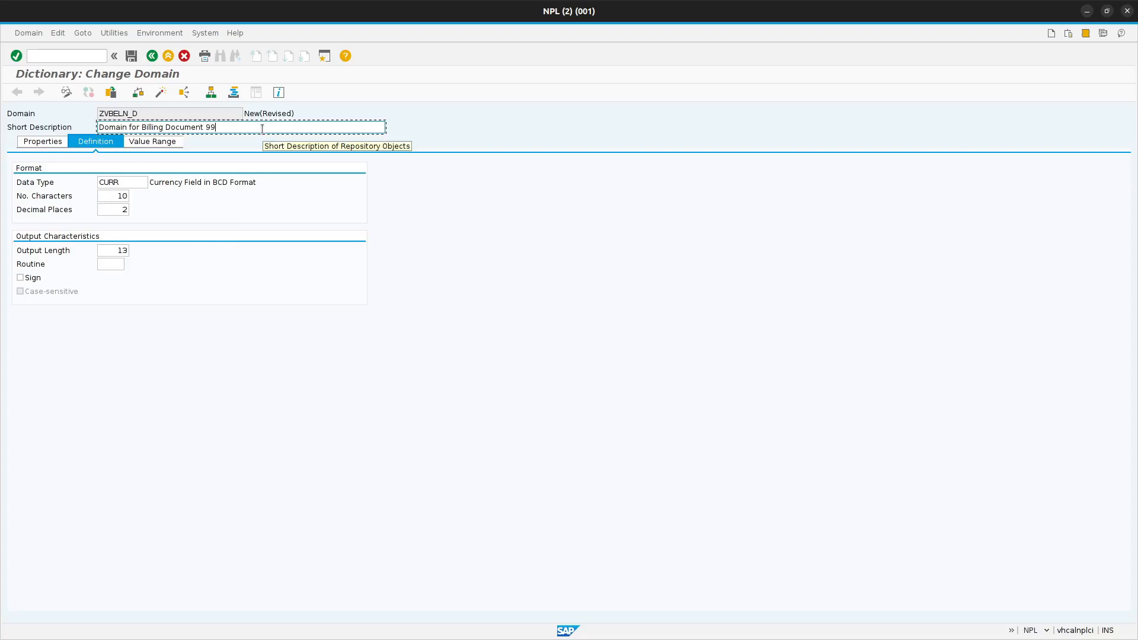
pyautogui.write('.50')
pyautogui.press('BackSpace')
pyautogui.press('BackSpace')
pyautogui.press('BackSpace')
pyautogui.press('BackSpace')
pyautogui.press('BackSpace')
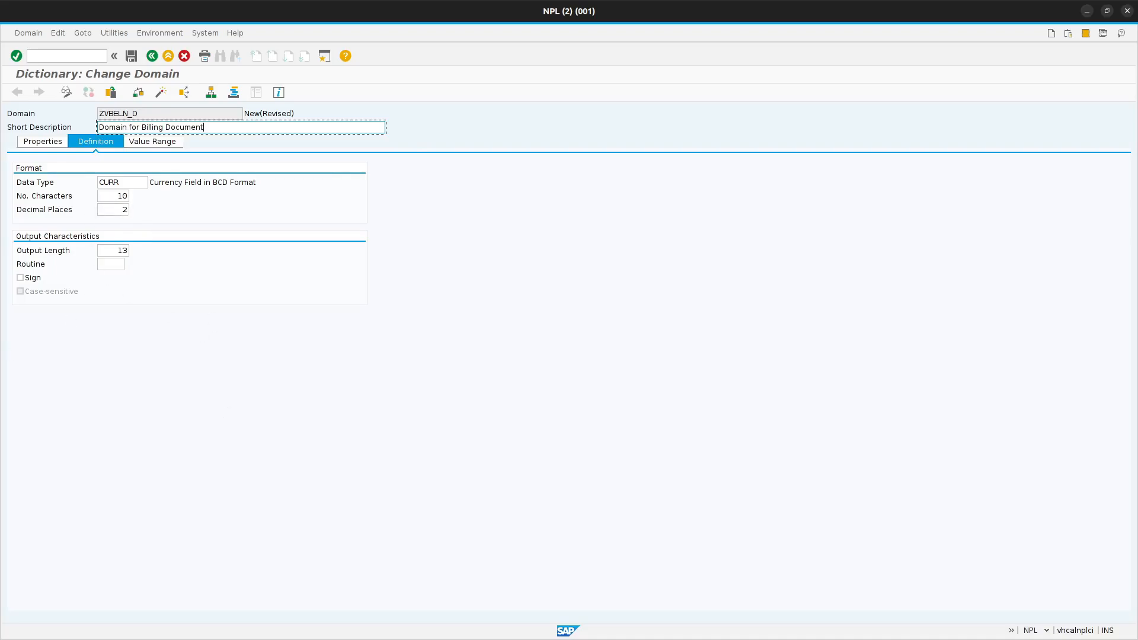
# - Set the domain's data type back to CHAR and accept the reset of decimal places and sign
pyautogui.doubleClick(128, 182)
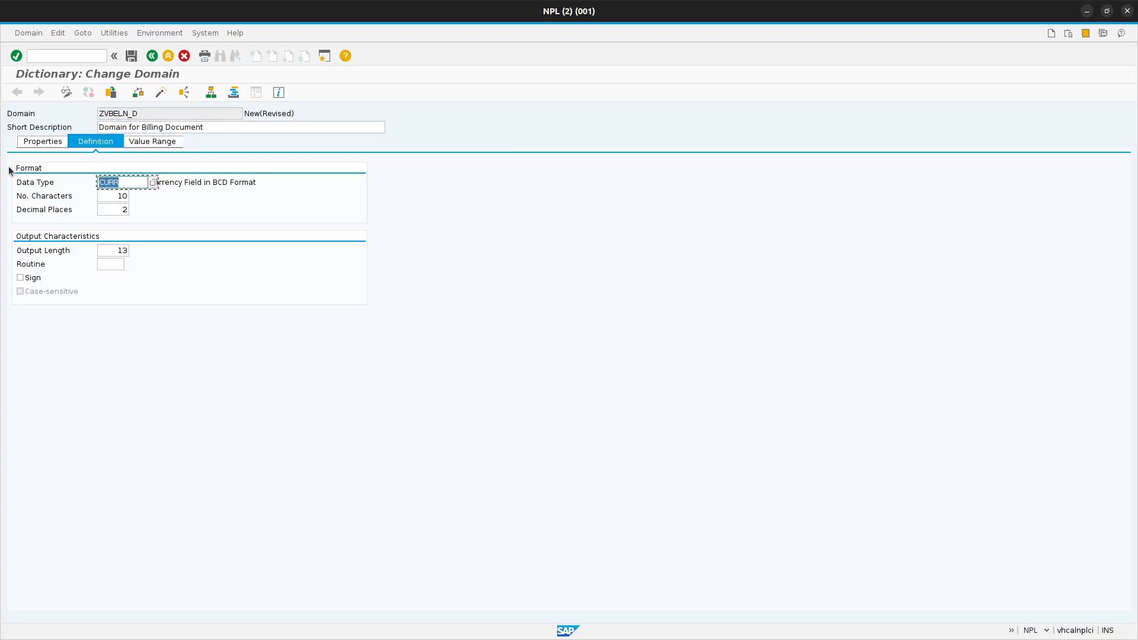
pyautogui.write('CHAR')
pyautogui.click(131, 197)
pyautogui.click(117, 197)
pyautogui.press('Return')
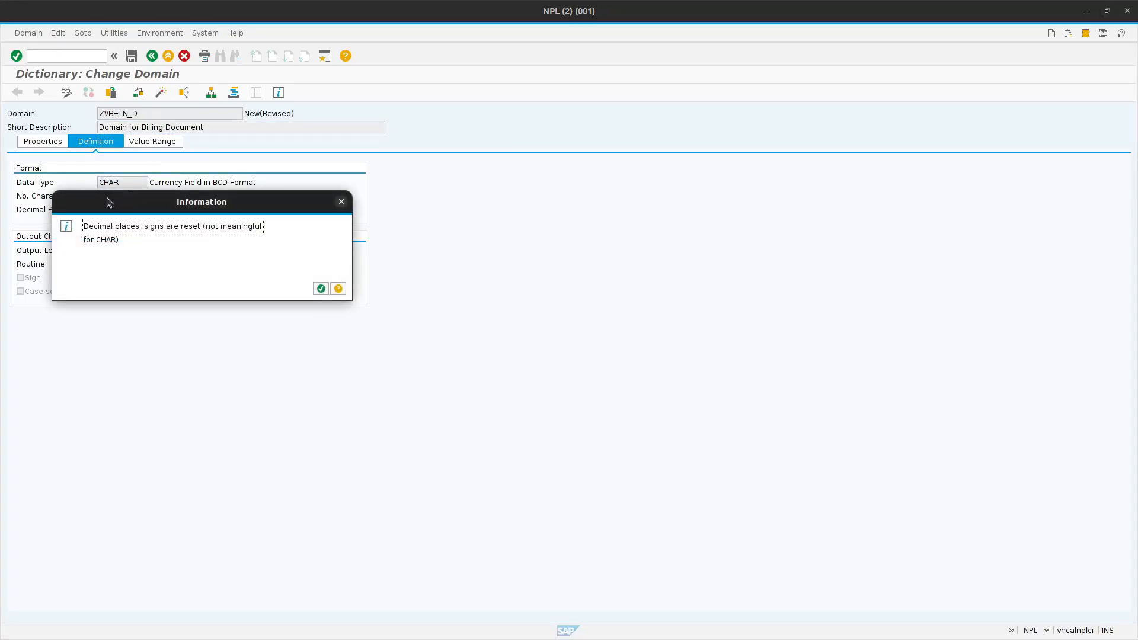
pyautogui.click(320, 289)
pyautogui.click(319, 287)
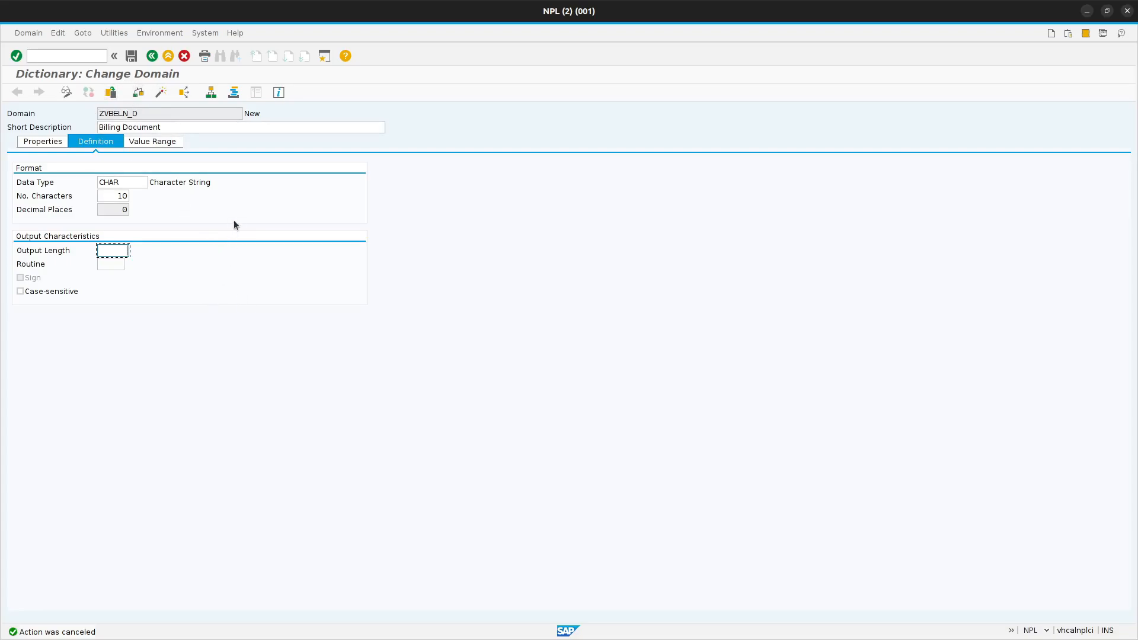
# - Save the domain ZVBELN_D and activate it from the list of inactive objects
pyautogui.click(132, 56)
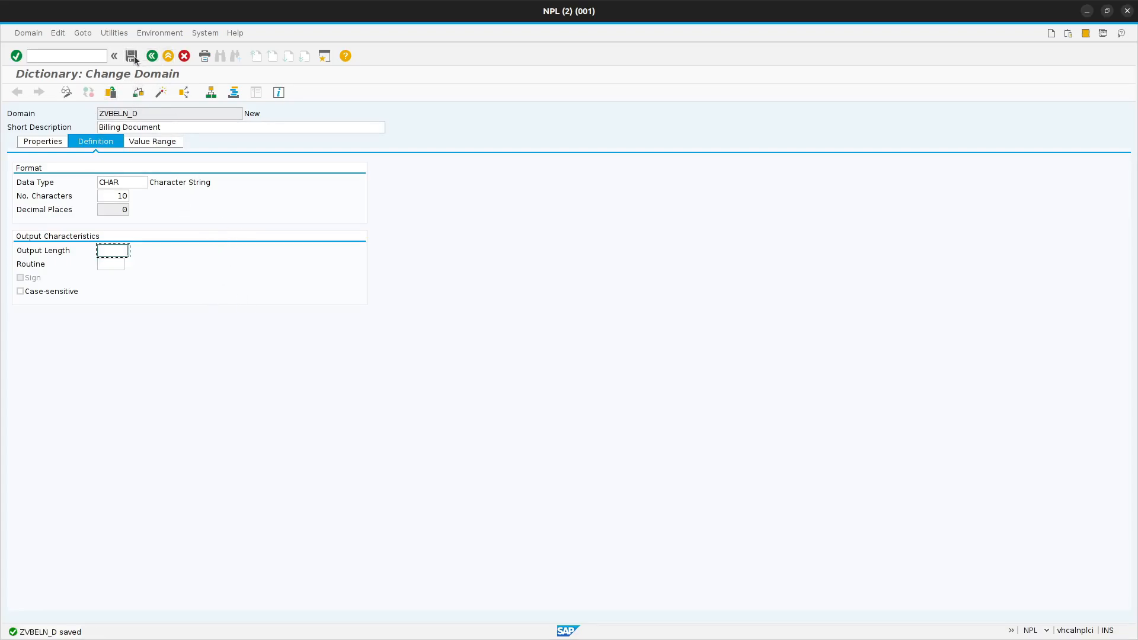
pyautogui.click(139, 96)
pyautogui.click(158, 94)
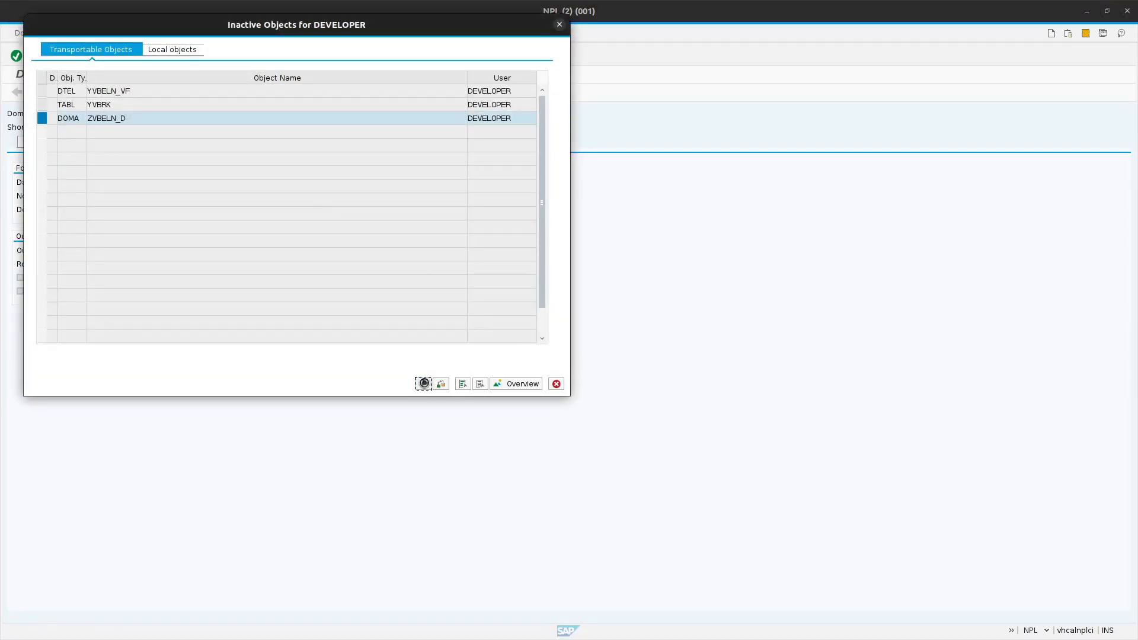
pyautogui.click(424, 383)
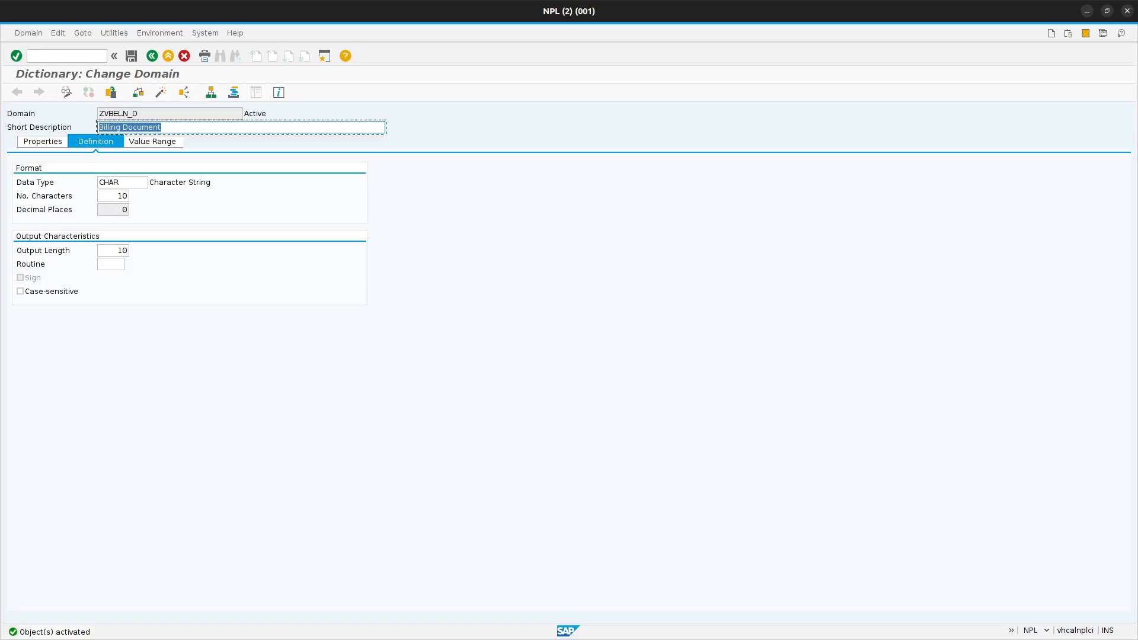
# - Close the domain's window and assign domain ZVBELN_D to the data element ZVBELN_VF
pyautogui.click(1128, 12)
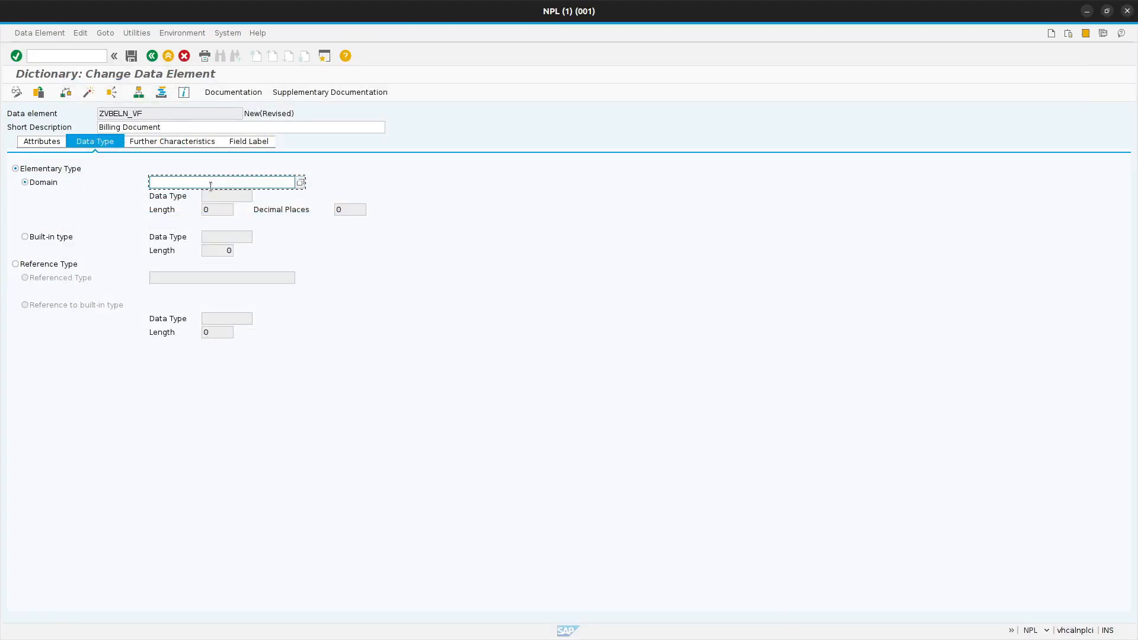
pyautogui.write('Z')
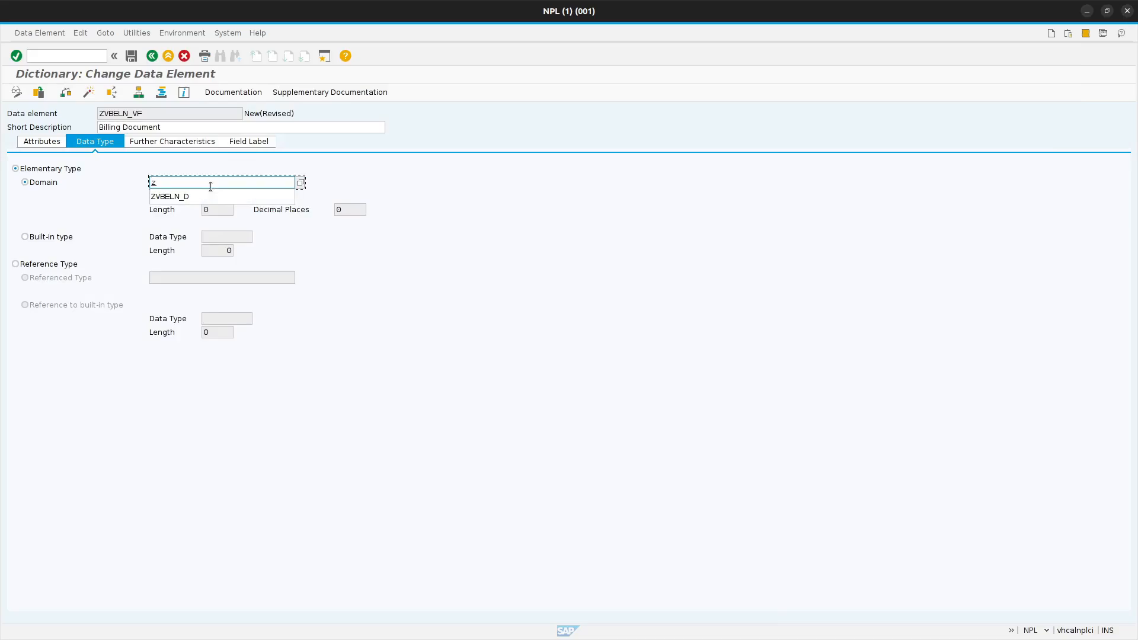
pyautogui.click(211, 195)
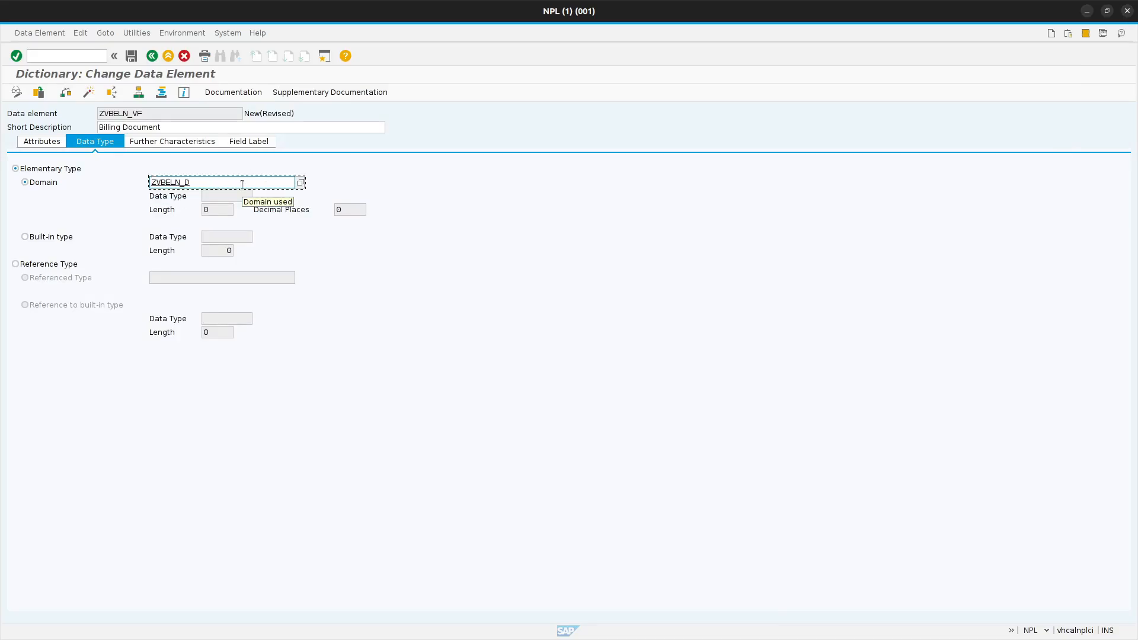
pyautogui.press('Return')
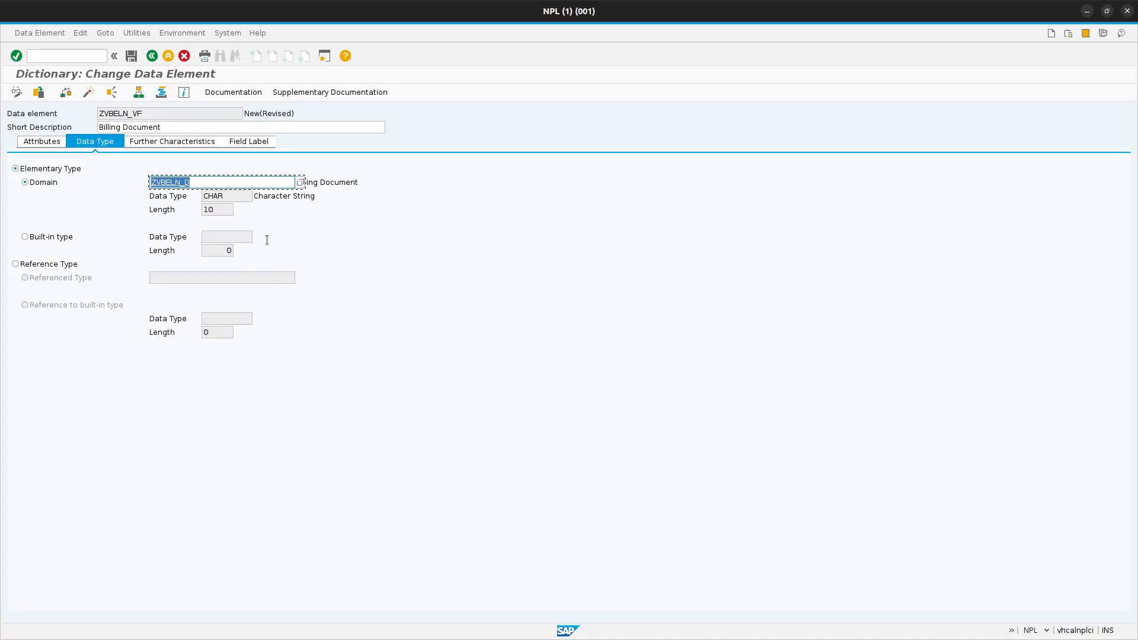
pyautogui.click(216, 182)
# - Enter "Bill. Doc" as the short field label of the data element ZVBELN_VF
pyautogui.click(203, 145)
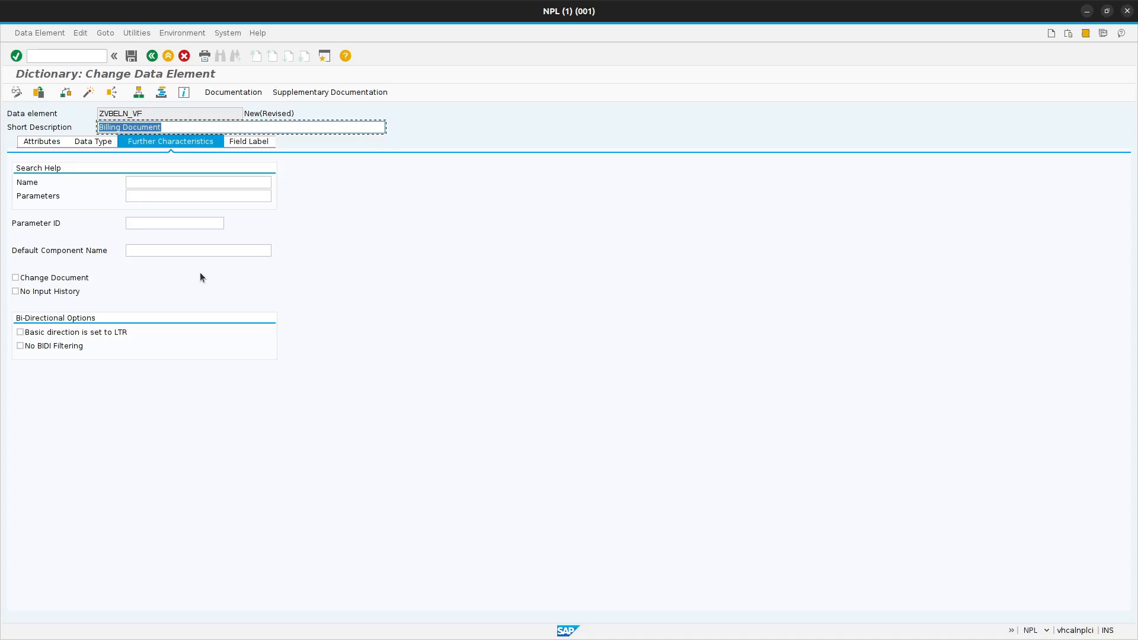
pyautogui.click(248, 141)
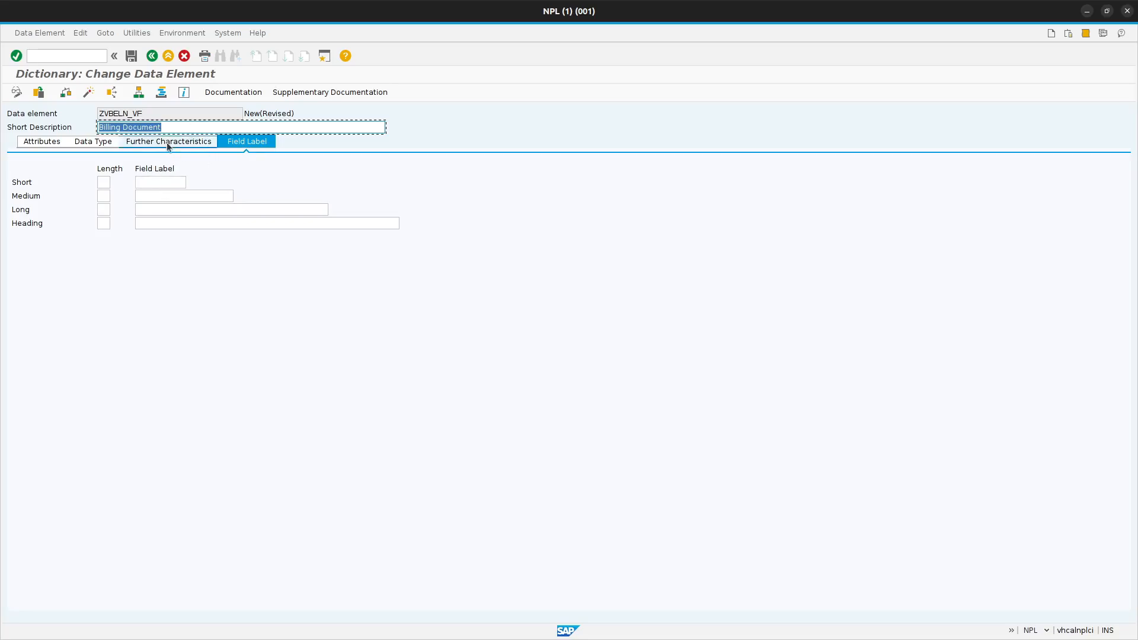
pyautogui.click(169, 181)
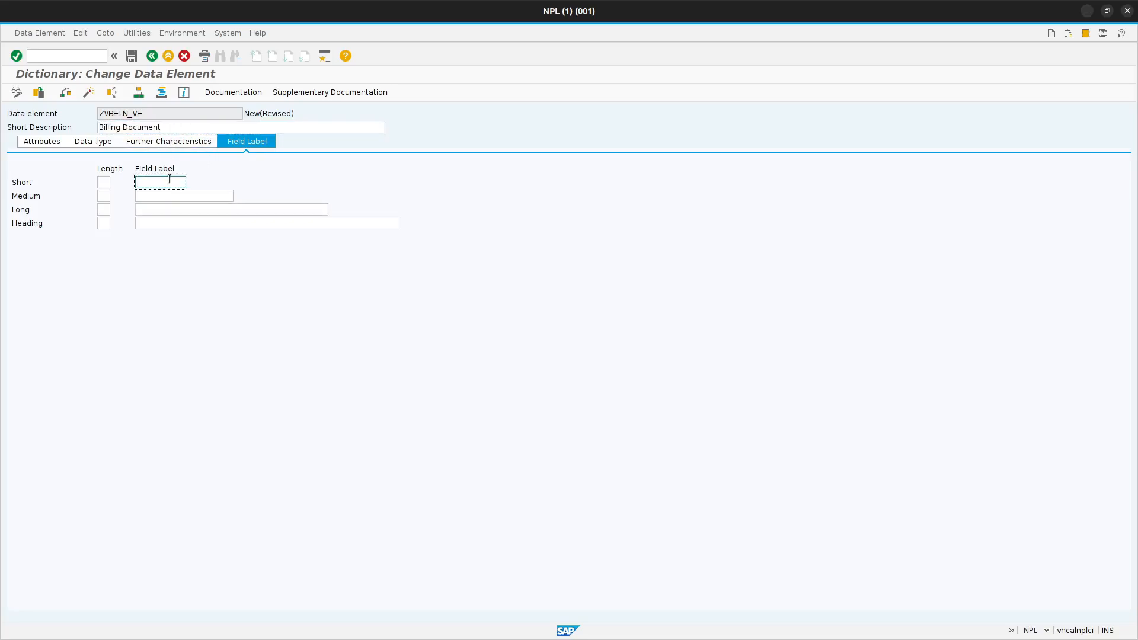
pyautogui.write('bl')
pyautogui.press('BackSpace')
pyautogui.press('BackSpace')
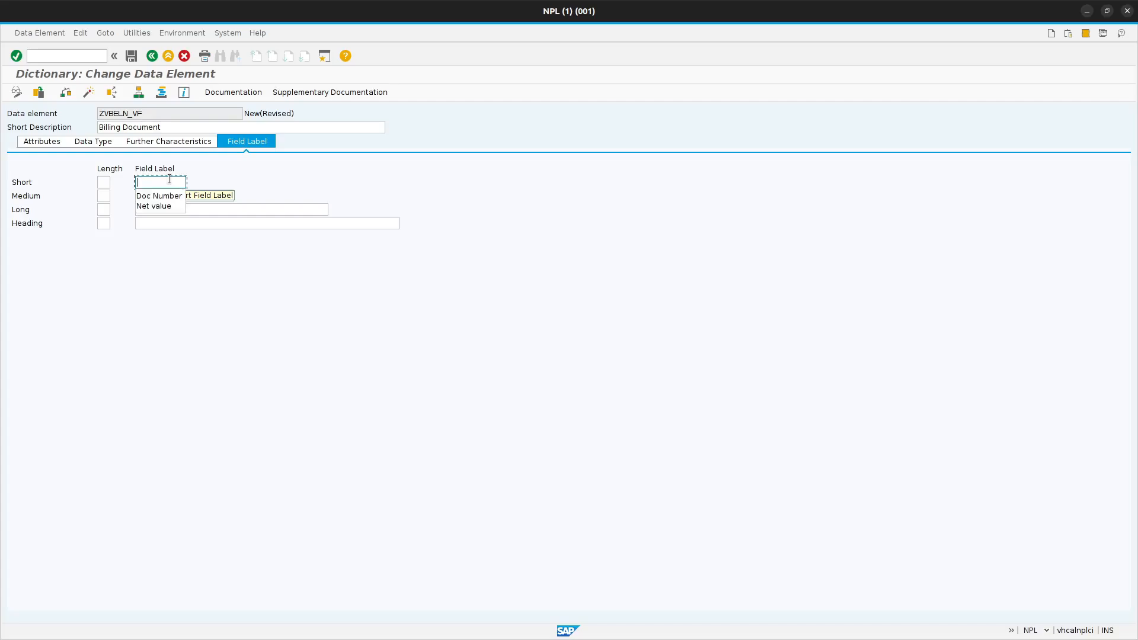
pyautogui.write('Bill. ')
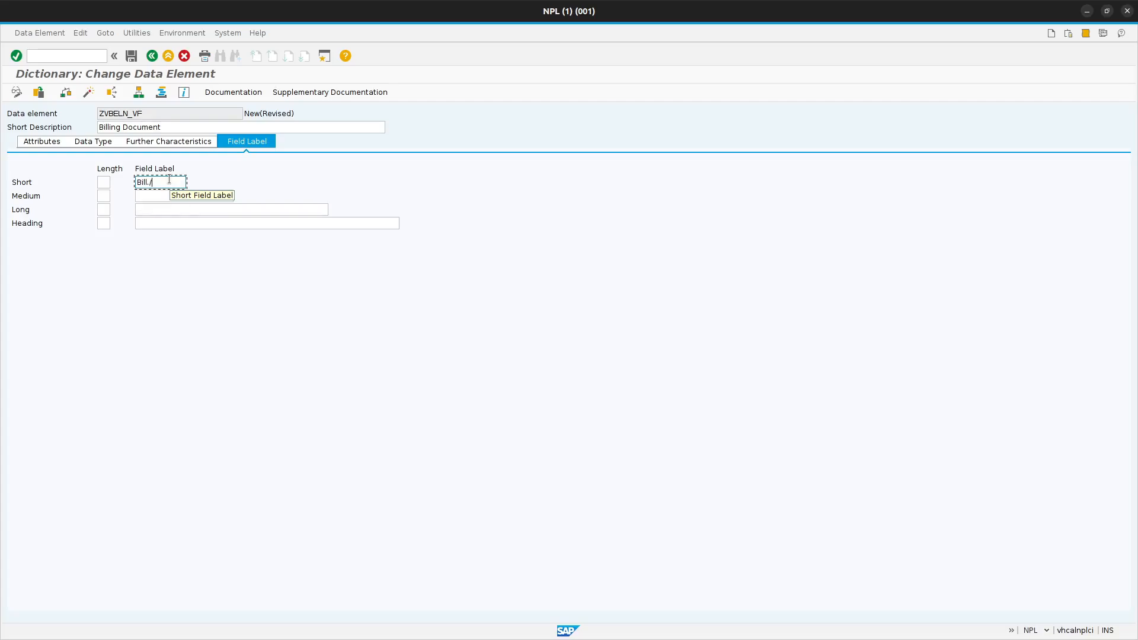
pyautogui.write('Doc')
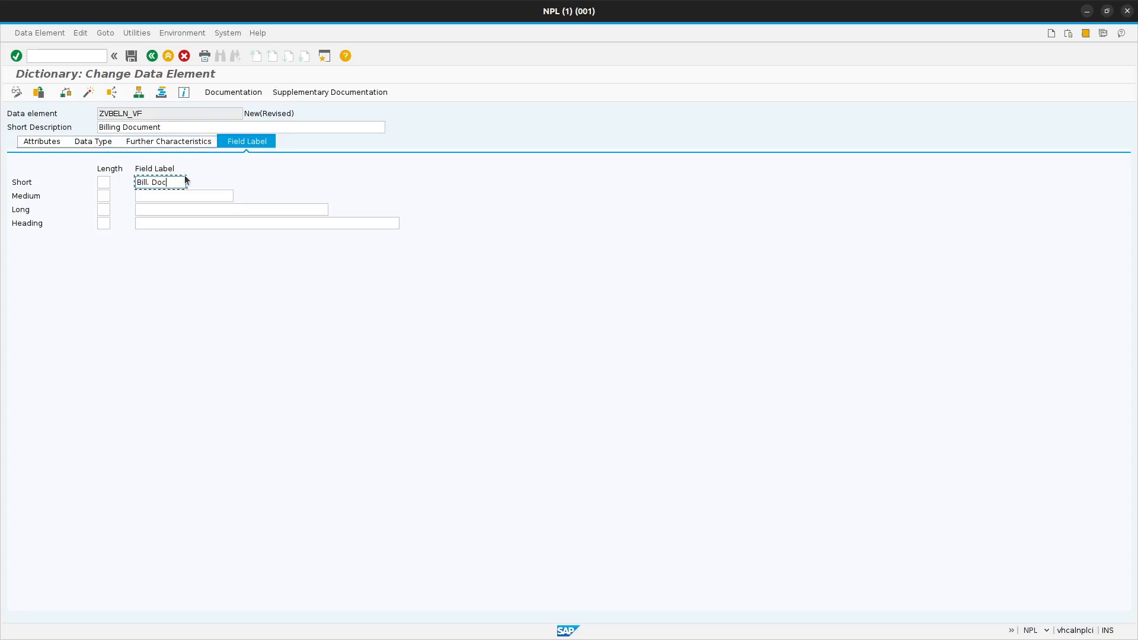
# - Copy the short description "Billing Document" into the medium, long and heading field labels and have their lengths filled in
pyautogui.moveTo(175, 128); pyautogui.dragTo(128, 116)
pyautogui.hotkey('ctrl', 'c')
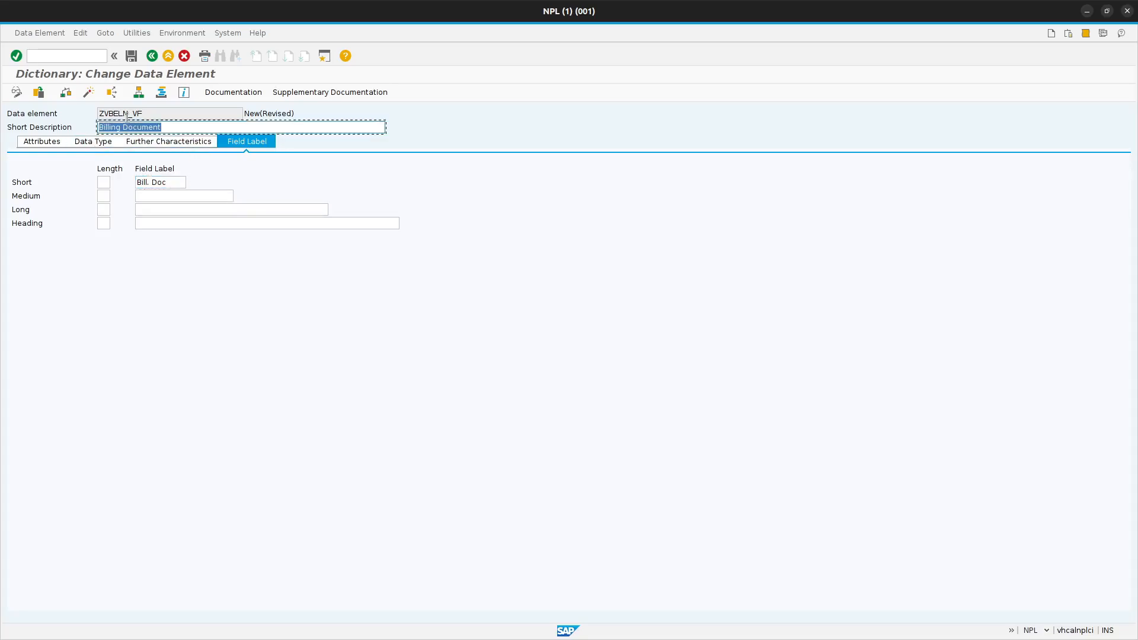
pyautogui.click(175, 197)
pyautogui.hotkey('ctrl', 'v')
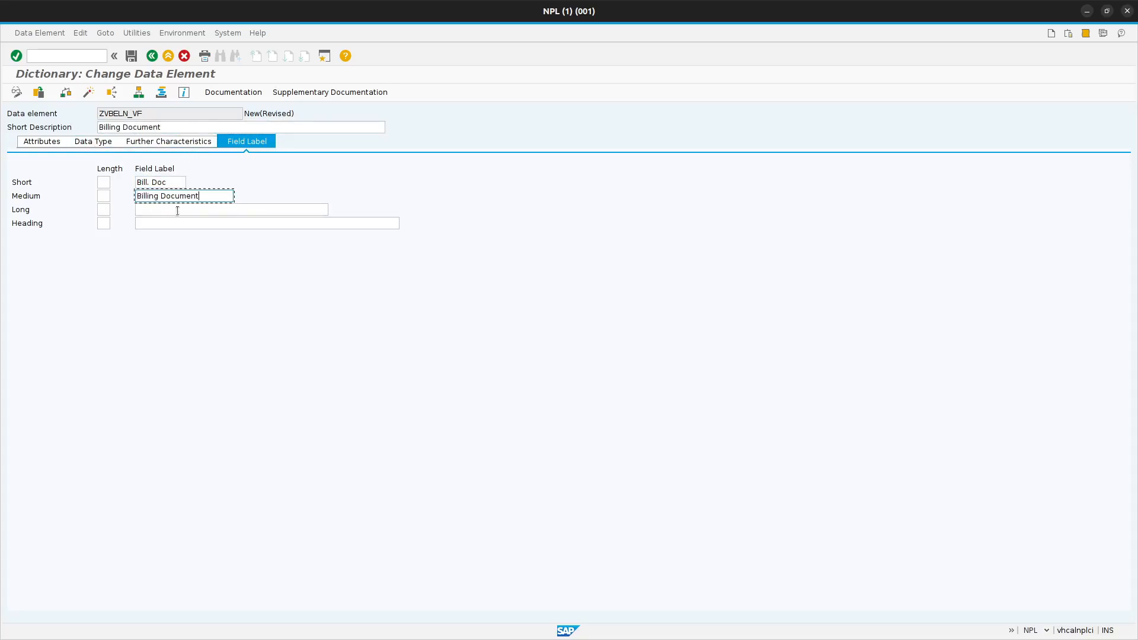
pyautogui.click(178, 210)
pyautogui.hotkey('ctrl', 'v')
pyautogui.click(177, 223)
pyautogui.hotkey('ctrl', 'v')
pyautogui.press('Return')
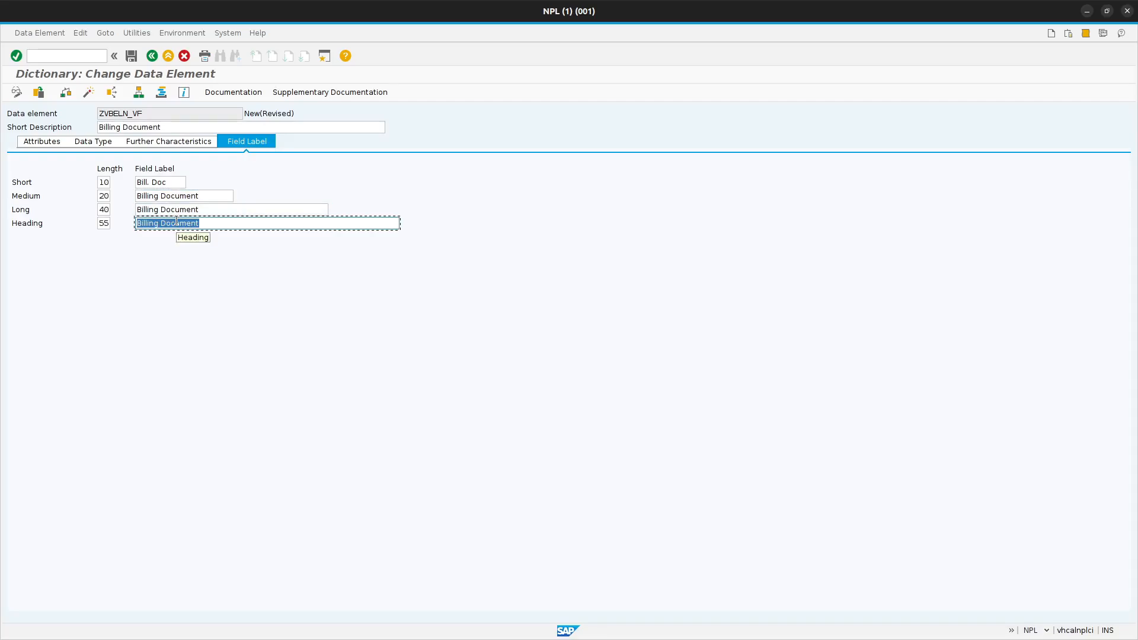
pyautogui.click(254, 223)
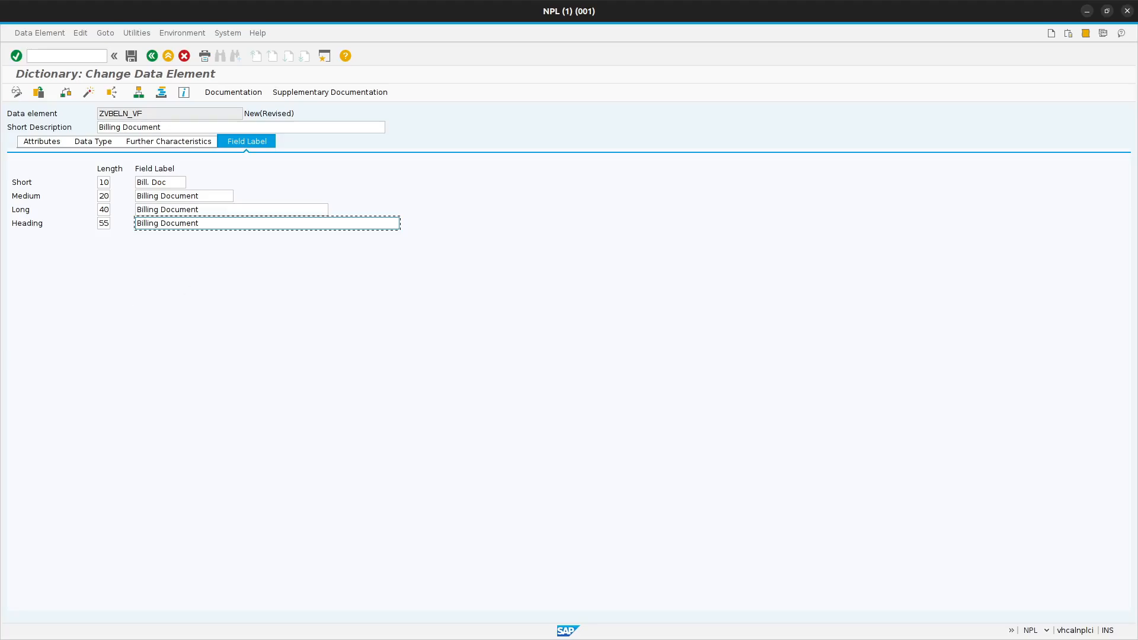
# - Save the data element ZVBELN_VF in the proposed Workbench request and activate it from the list of inactive objects
pyautogui.click(129, 57)
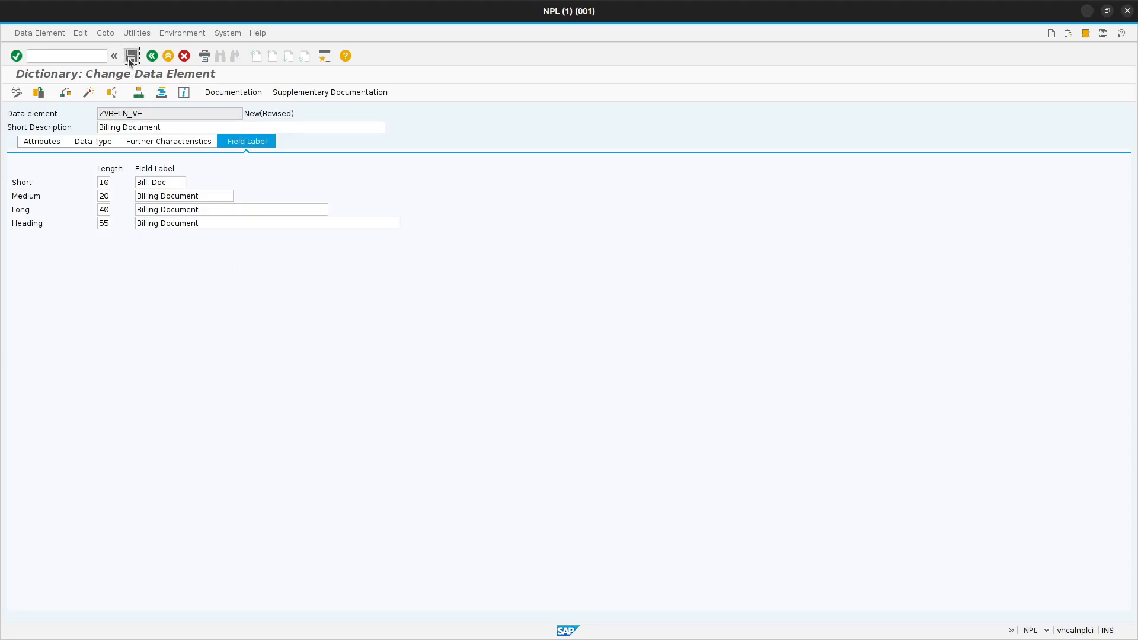
pyautogui.click(215, 221)
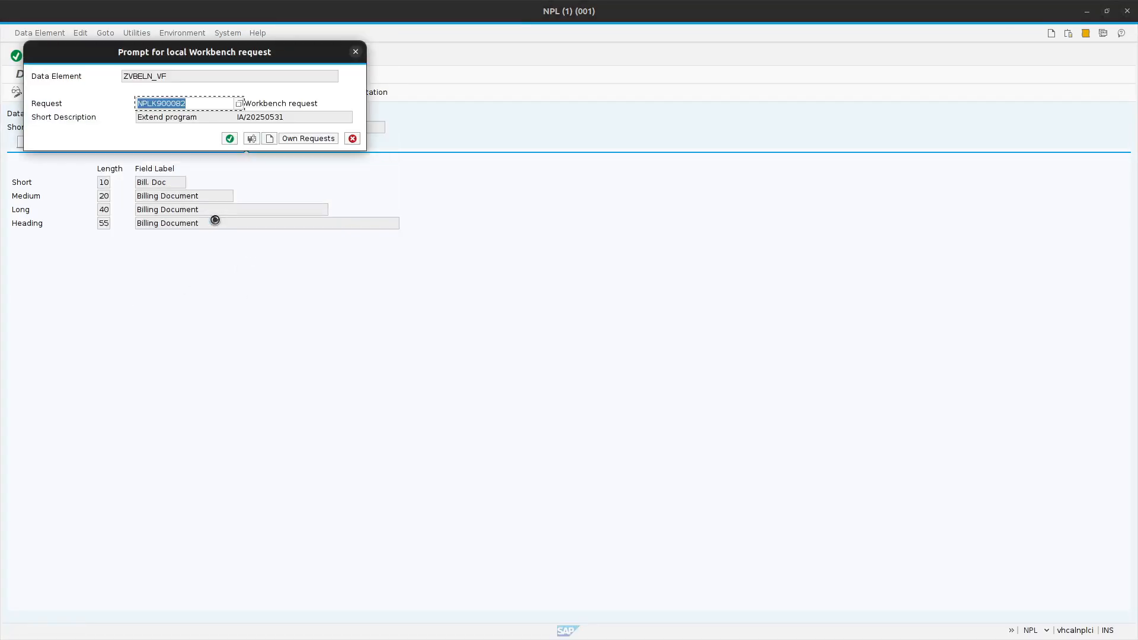
pyautogui.click(229, 139)
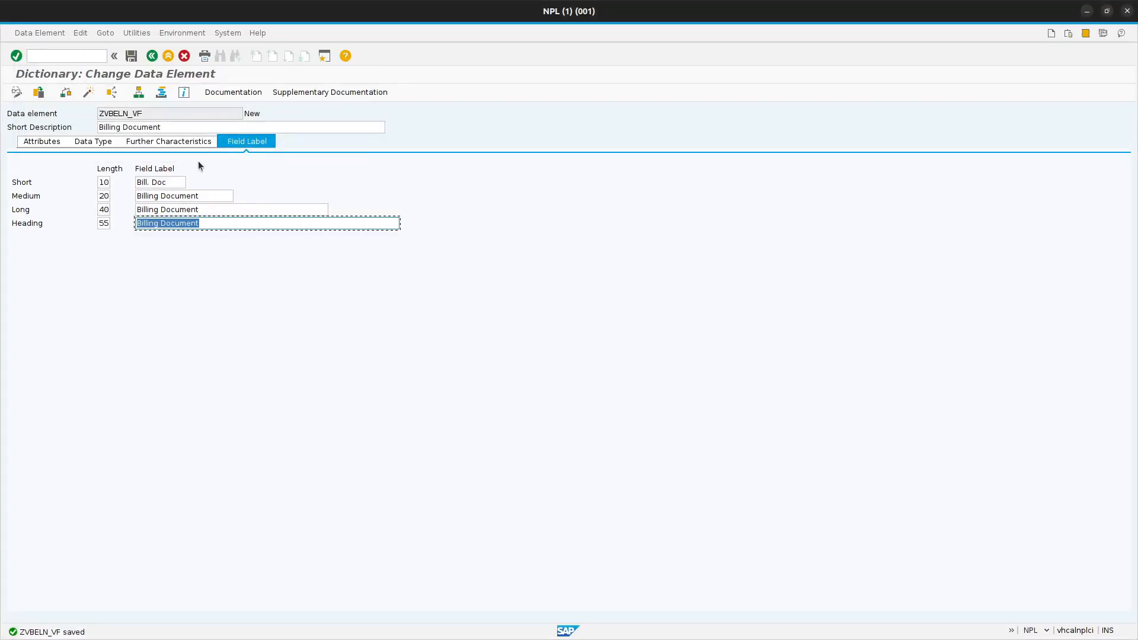
pyautogui.click(67, 93)
pyautogui.click(89, 92)
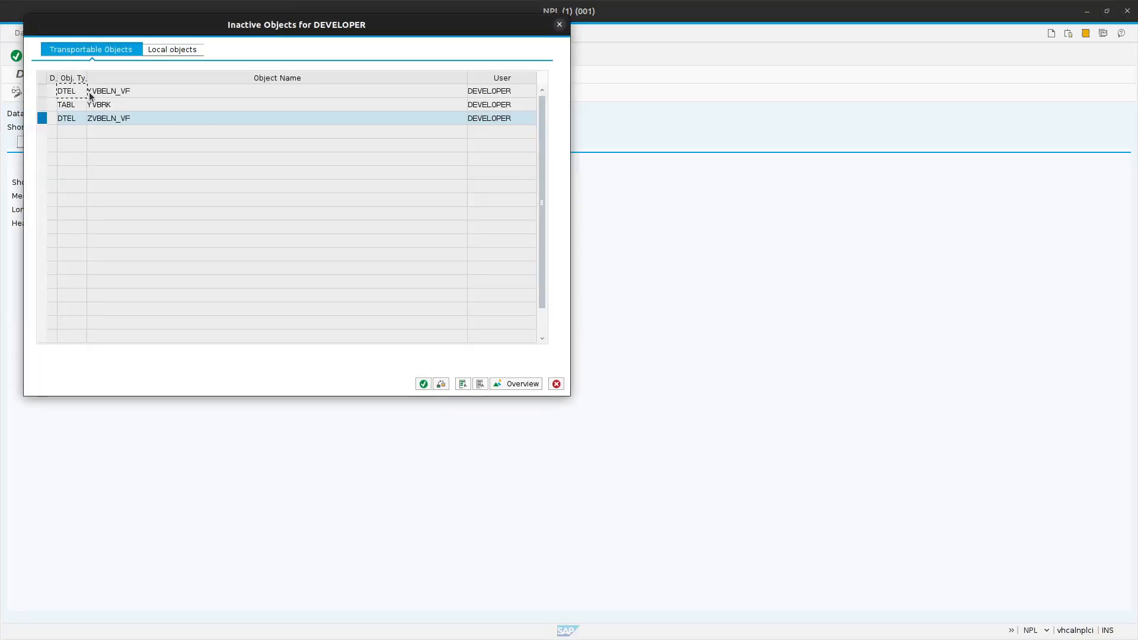
pyautogui.click(424, 384)
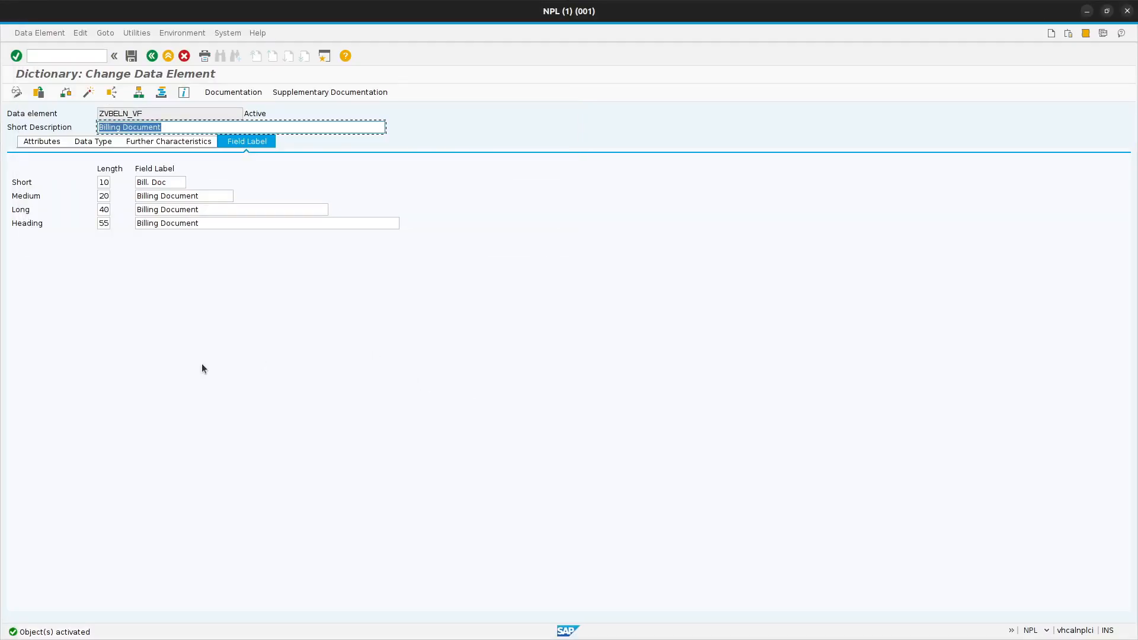